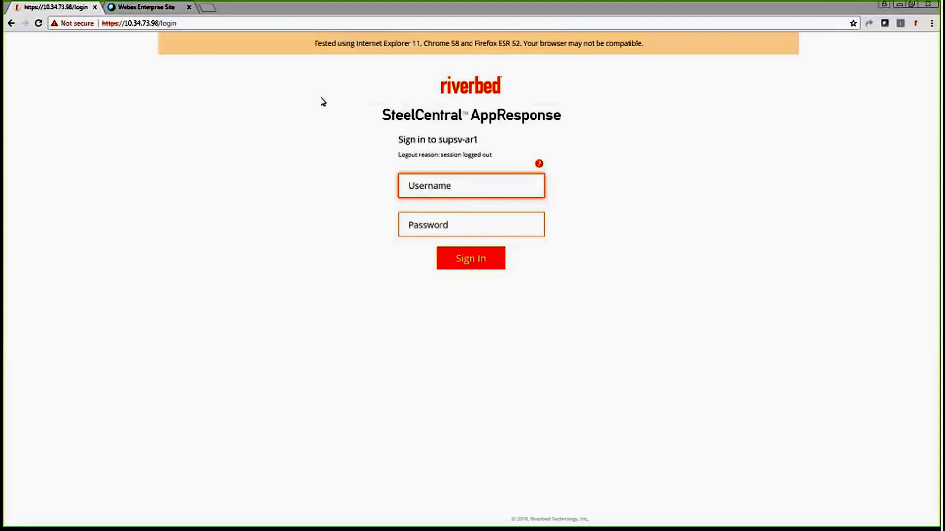
# - Sign in to supsv-ar1 as admin with the account password
pyautogui.write('admin')
pyautogui.press('Tab')
pyautogui.write('admin')
pyautogui.press('Return')
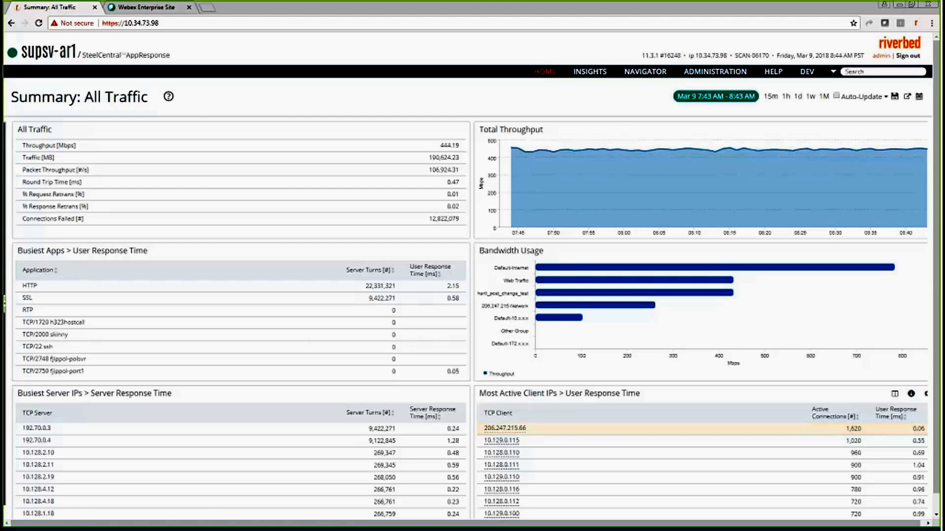
# - Highlight the header version 11.3.1 #16248 and bring up the ADMINISTRATION menu
pyautogui.moveTo(630, 194)
pyautogui.moveTo(641, 55); pyautogui.dragTo(682, 55)
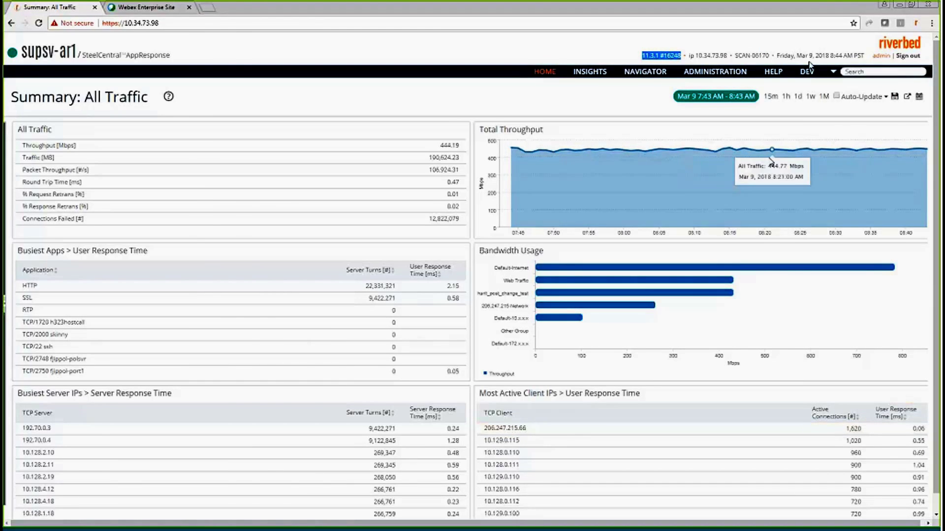
pyautogui.click(714, 72)
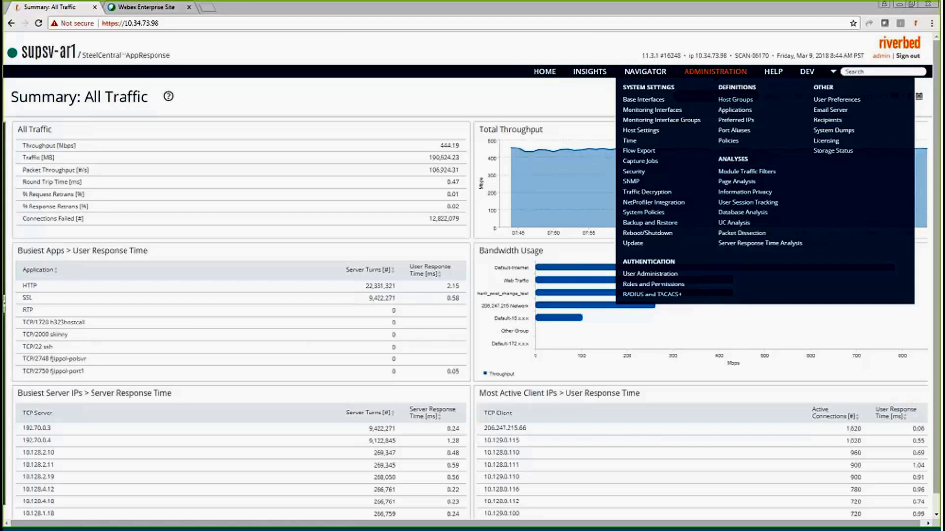
# - View Email Server settings: SMTP 10.16.205.55, port 25, timeout 30, sending enabled
pyautogui.click(715, 71)
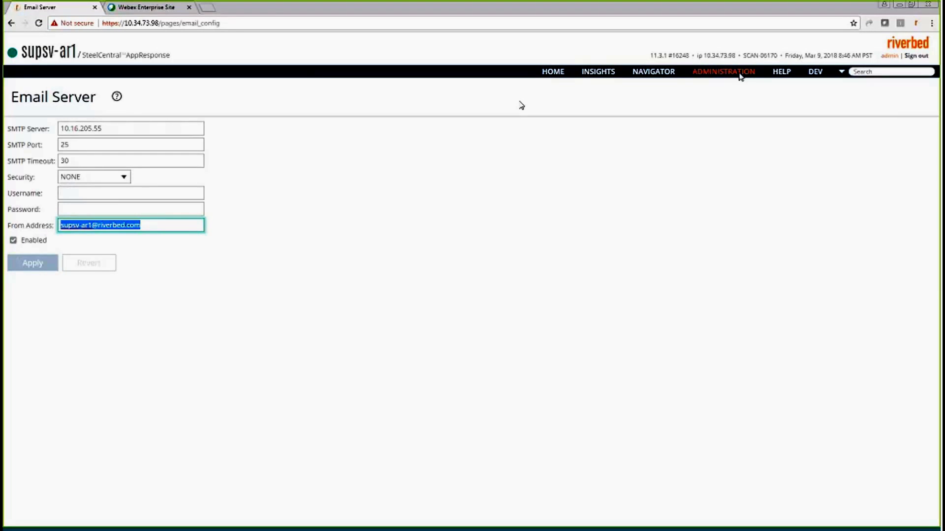
# - Save a new recipient with the contact's name and e-mail address, SNMP disabled
pyautogui.click(739, 72)
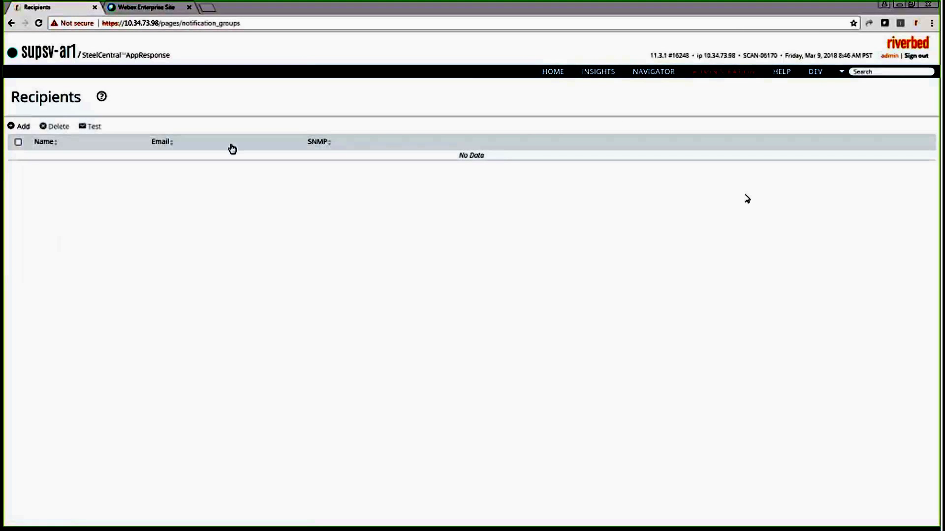
pyautogui.click(19, 127)
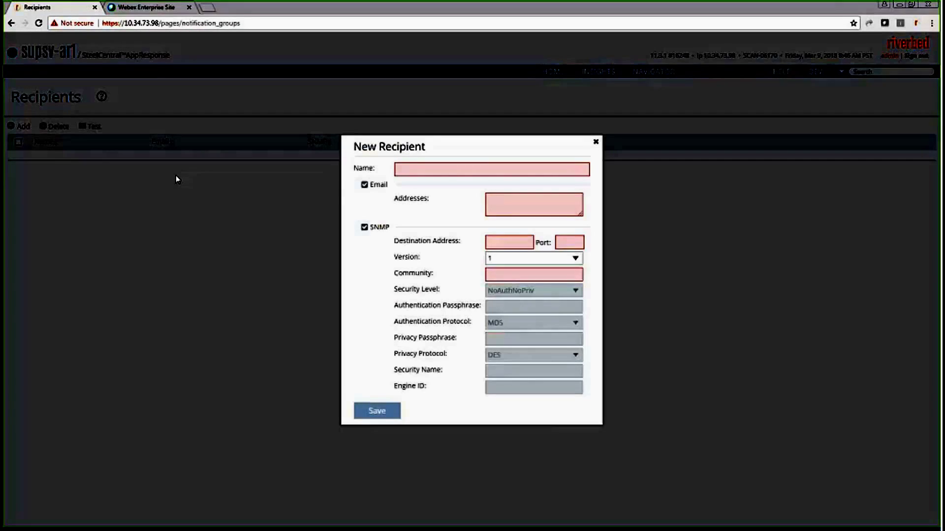
pyautogui.click(423, 169)
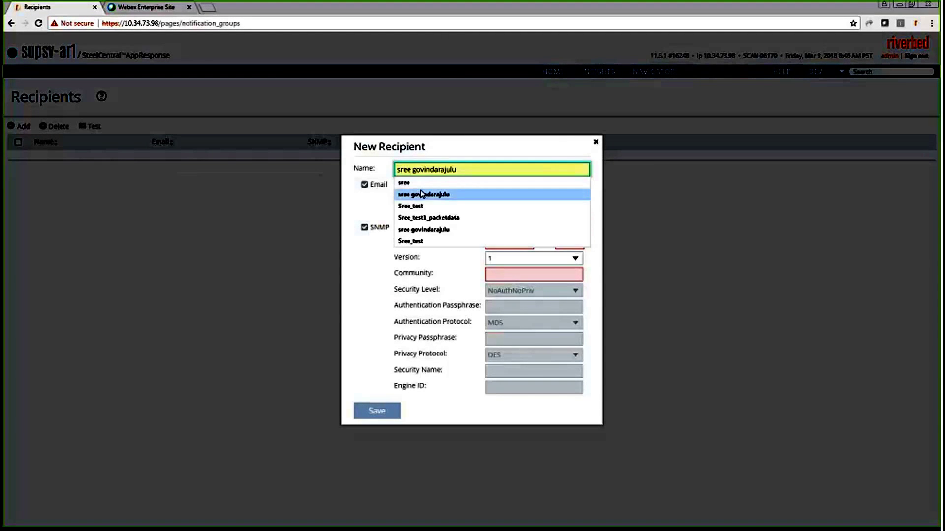
pyautogui.press('Up')
pyautogui.press('Return')
pyautogui.click(565, 213)
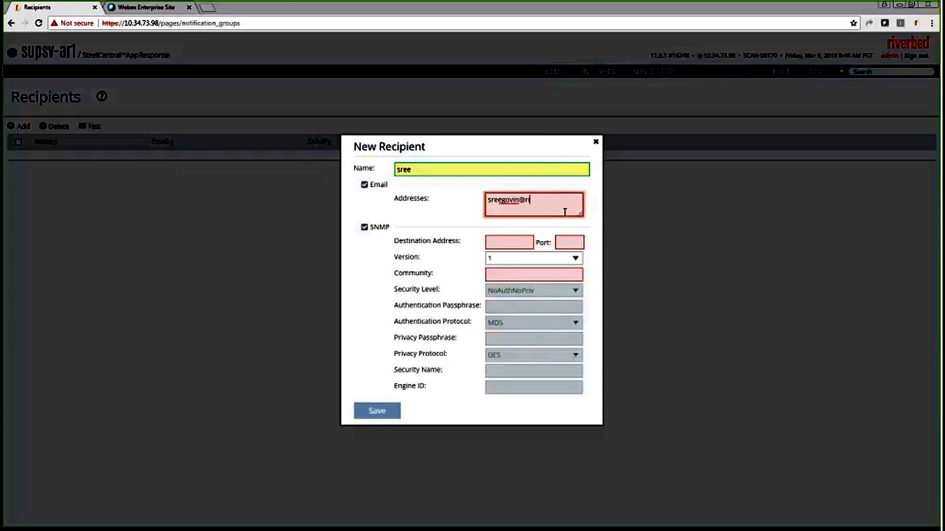
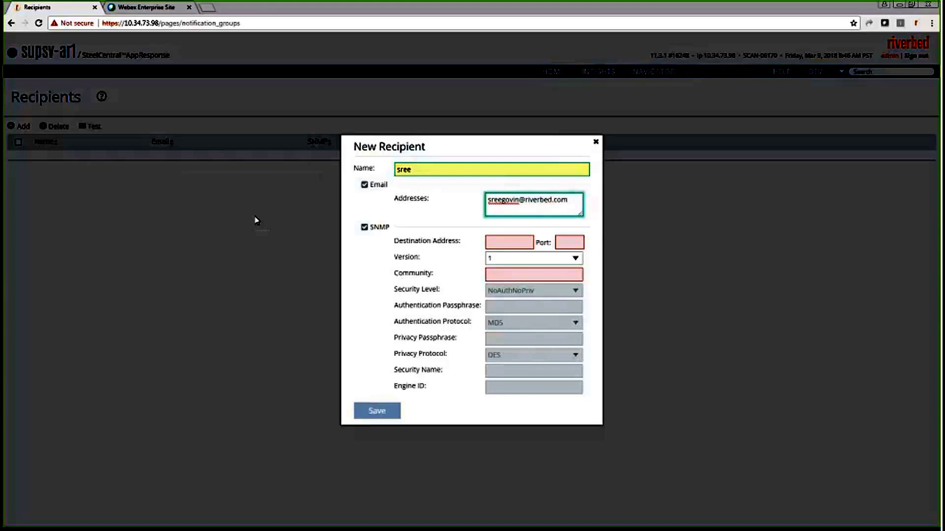
pyautogui.click(364, 228)
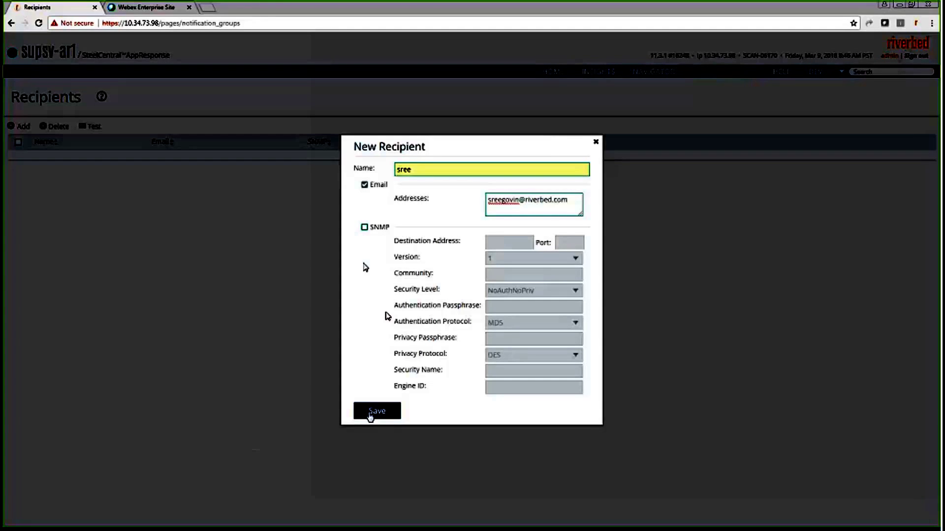
pyautogui.click(371, 413)
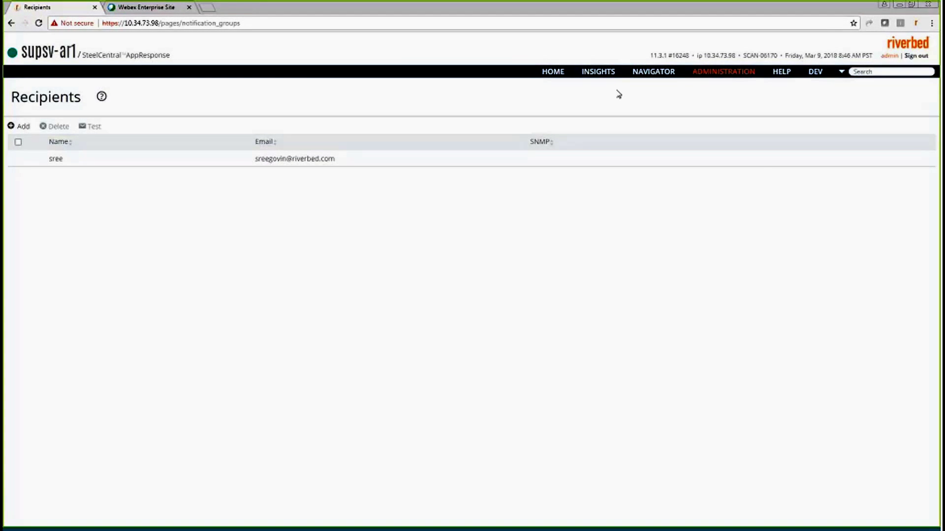
# - In Navigator Host Groups, show the 206.247.215 Network group's throughput Time Chart
pyautogui.click(656, 73)
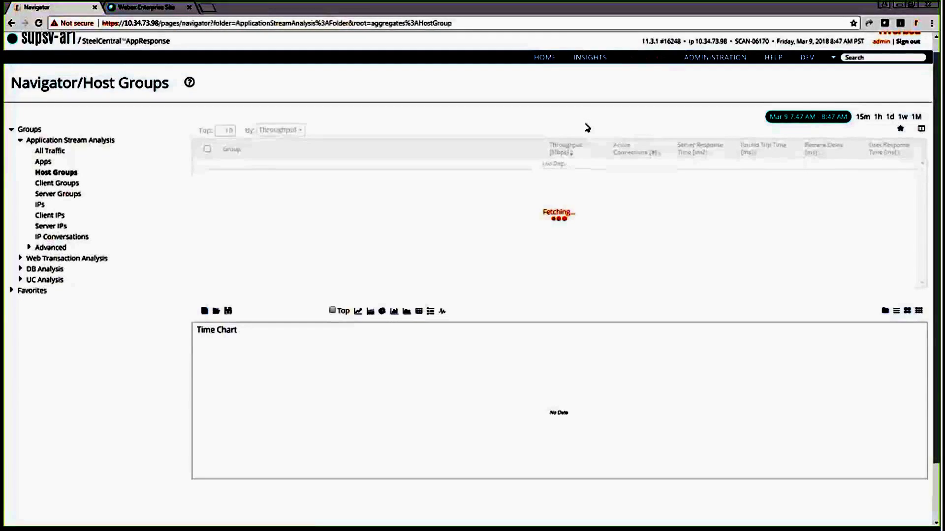
pyautogui.scroll(-1, 587, 128)
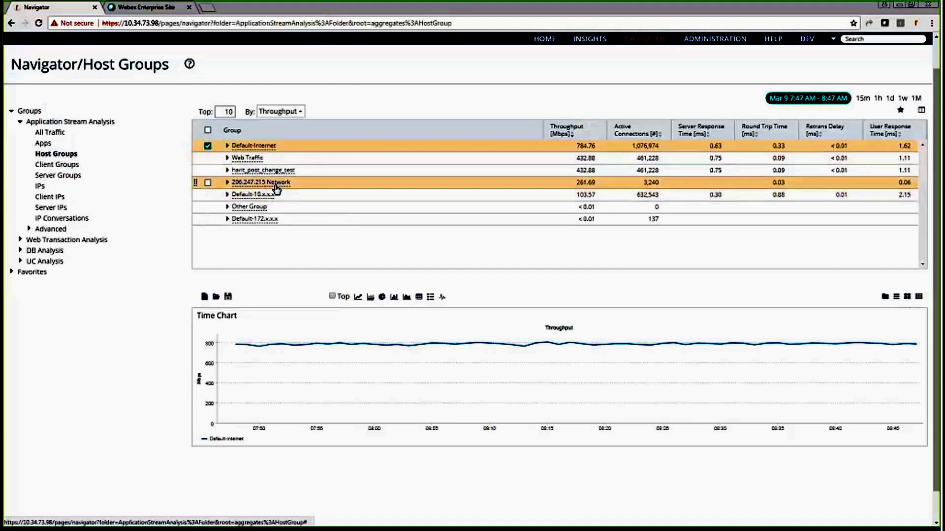
pyautogui.tripleClick(295, 184)
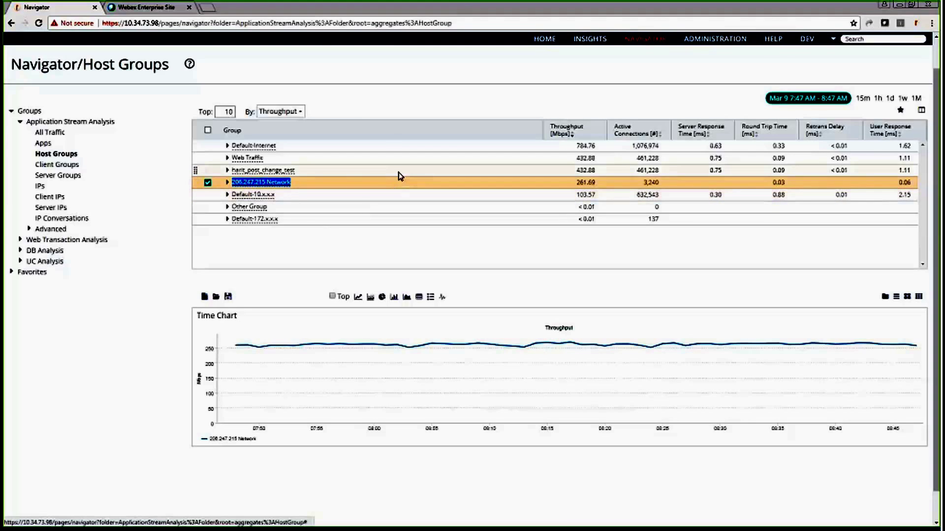
pyautogui.click(212, 186)
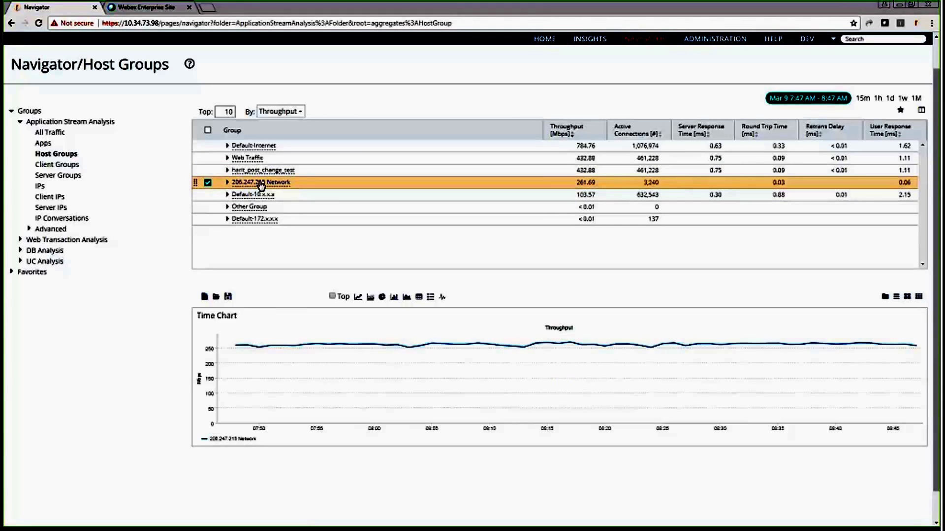
pyautogui.click(208, 183)
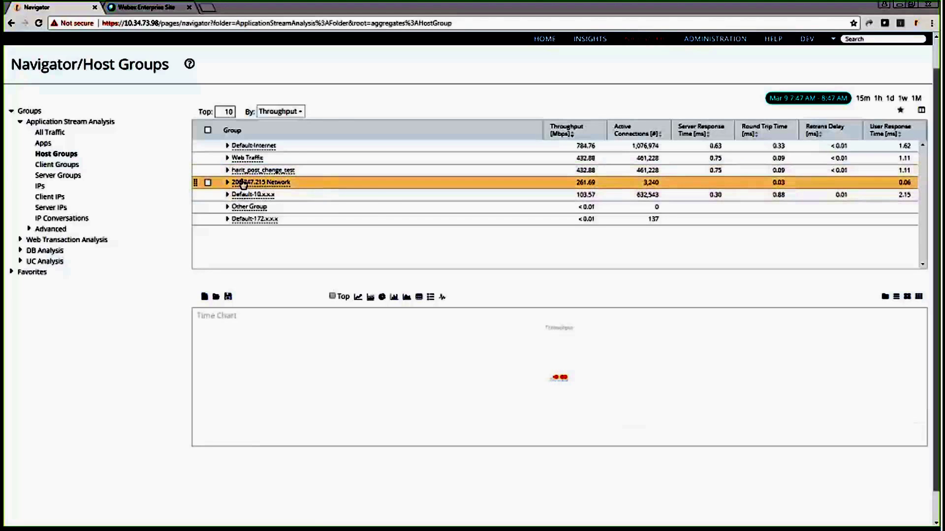
pyautogui.click(208, 182)
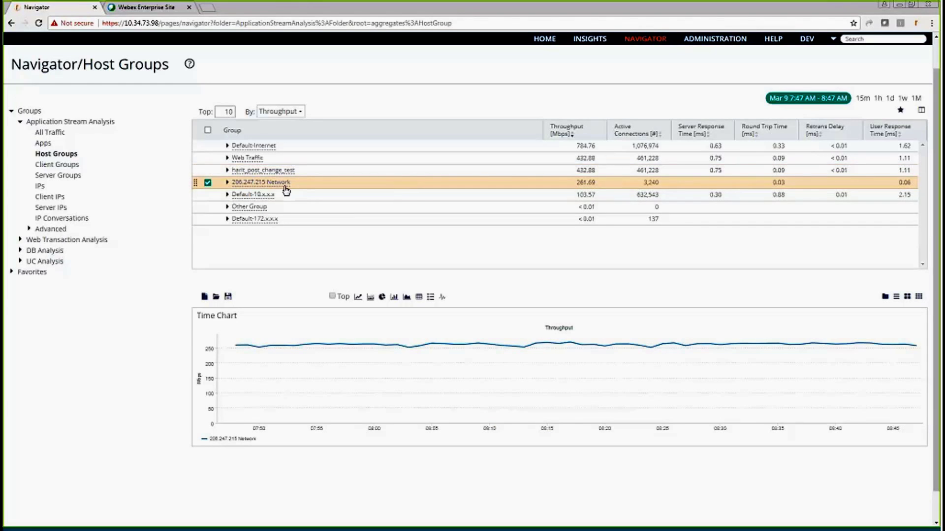
# - Go to Administration > Definitions > Policies, showing 0/200 policies
pyautogui.moveTo(733, 40)
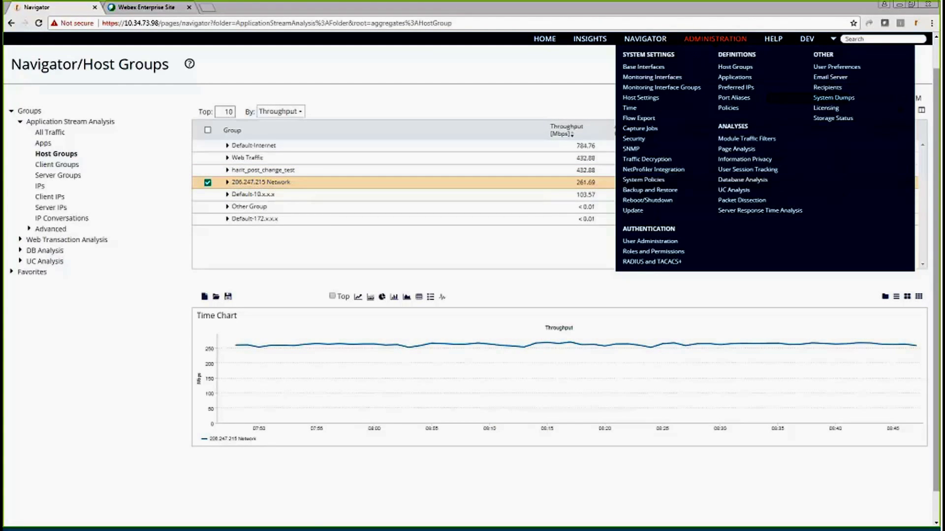
pyautogui.click(730, 109)
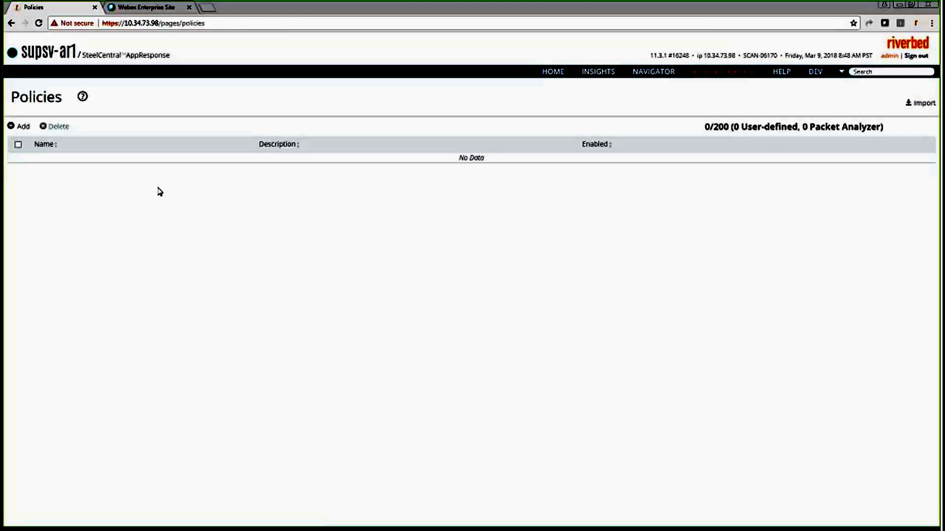
# - Start a new alert policy named '206 Network' and move to Alert On & Filtering
pyautogui.click(20, 126)
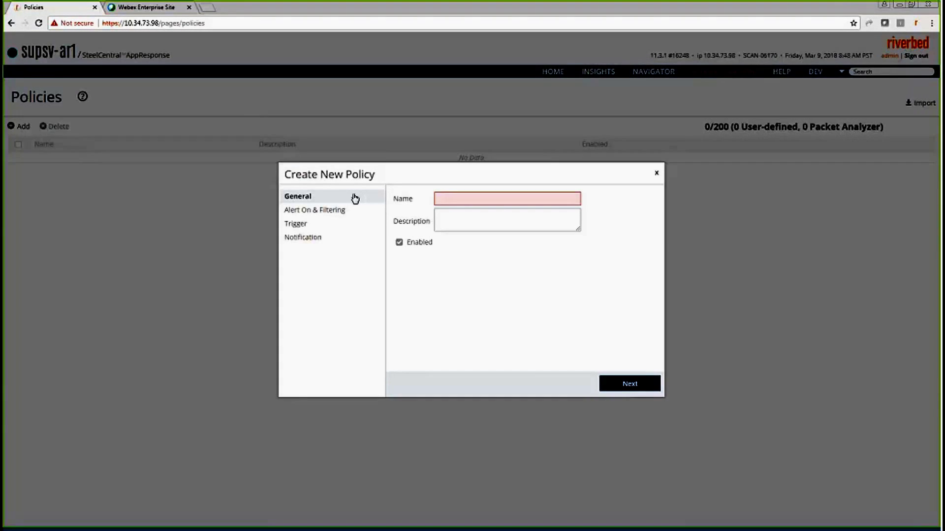
pyautogui.click(460, 199)
pyautogui.write('2')
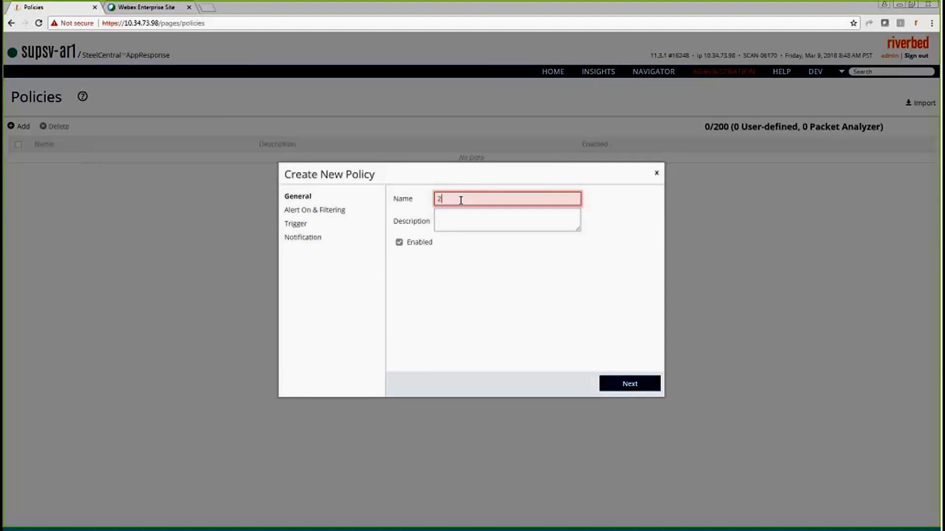
pyautogui.write('06')
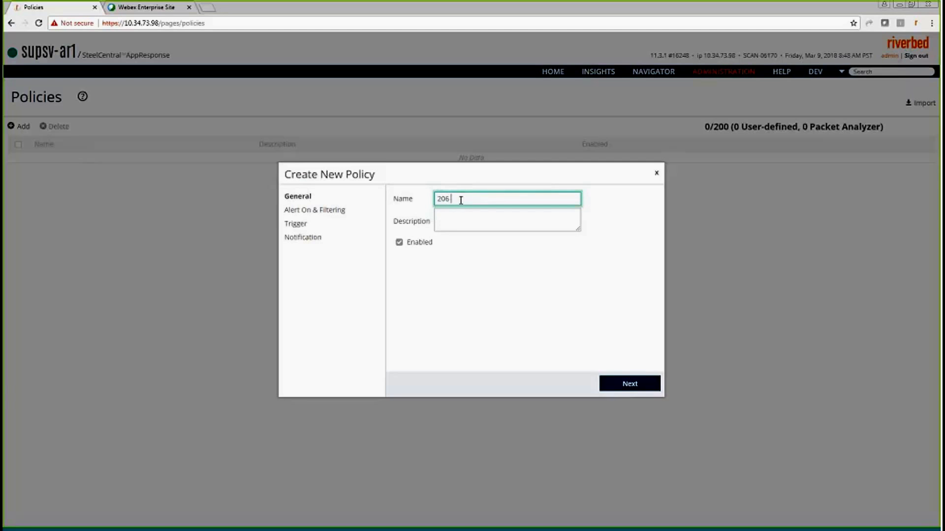
pyautogui.write(' Network')
pyautogui.click(642, 390)
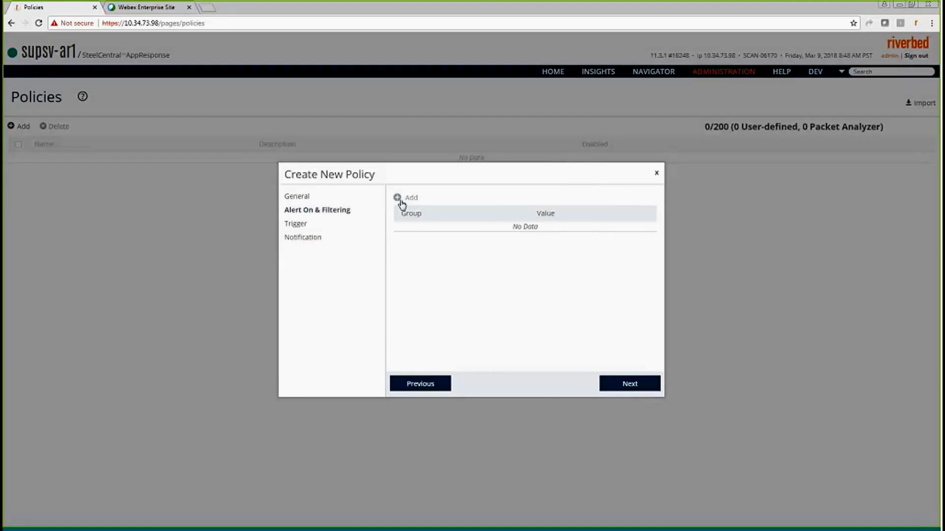
# - Add Host Group as the policy's filter
pyautogui.click(399, 198)
pyautogui.click(431, 232)
pyautogui.click(439, 254)
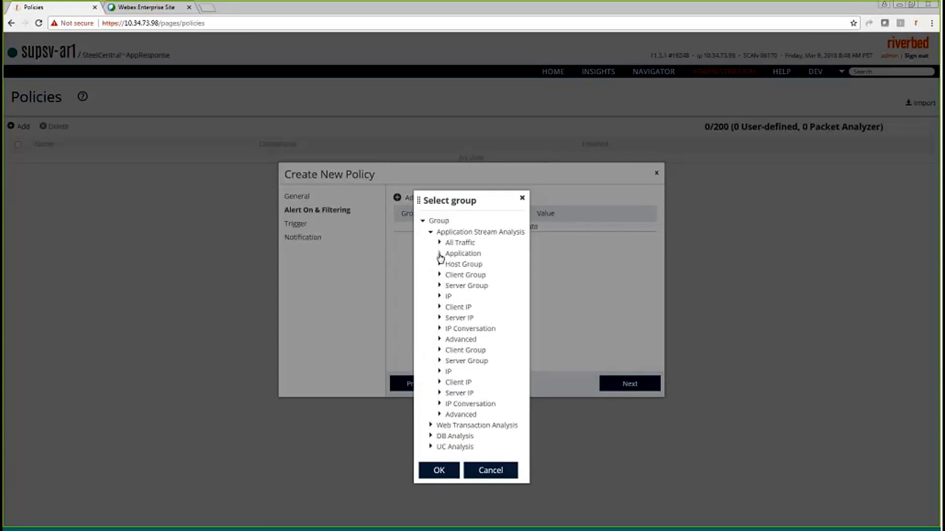
pyautogui.click(439, 254)
pyautogui.click(439, 264)
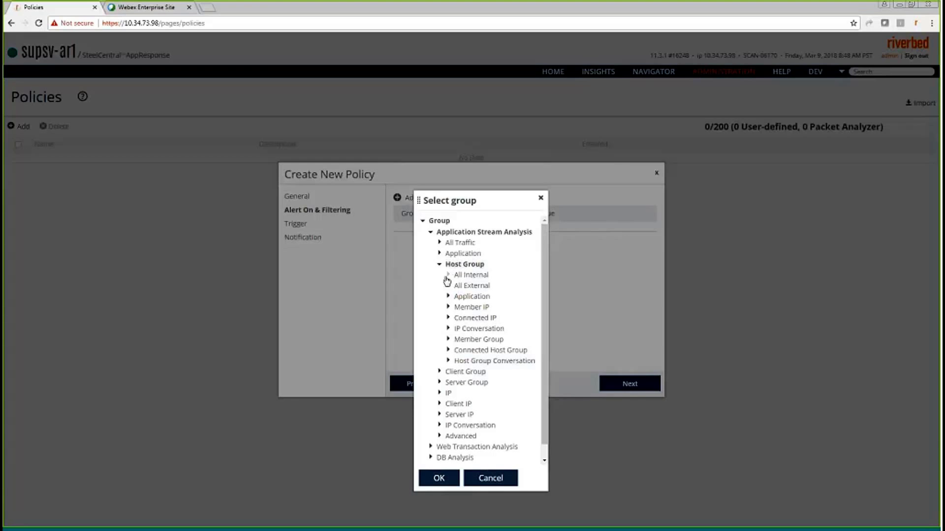
pyautogui.click(447, 275)
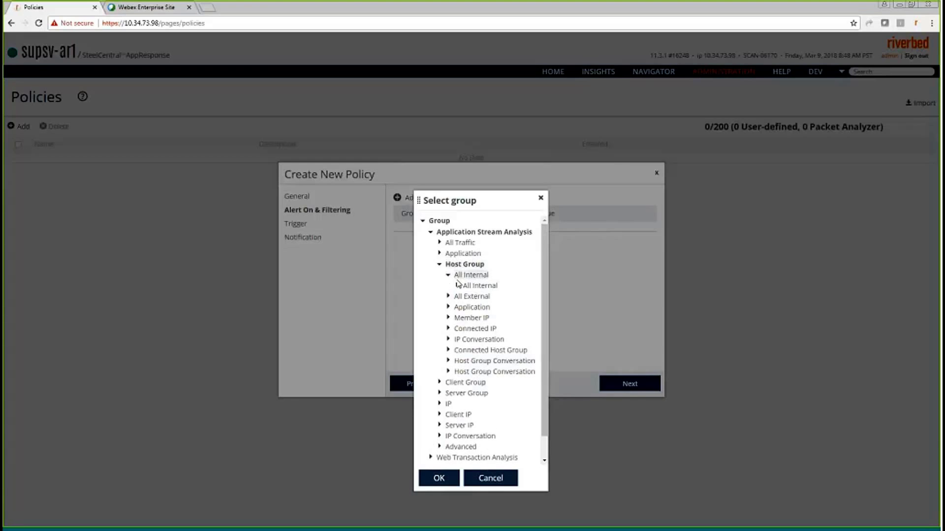
pyautogui.click(456, 285)
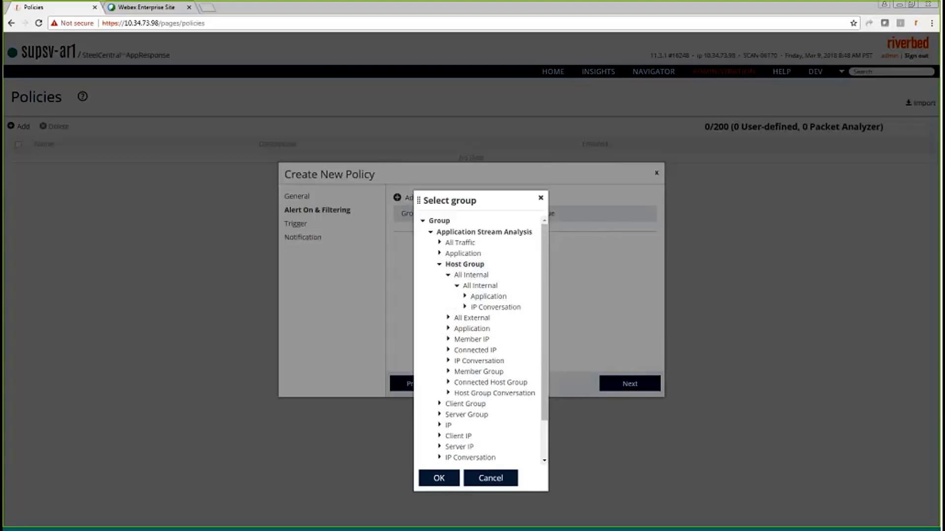
pyautogui.click(448, 275)
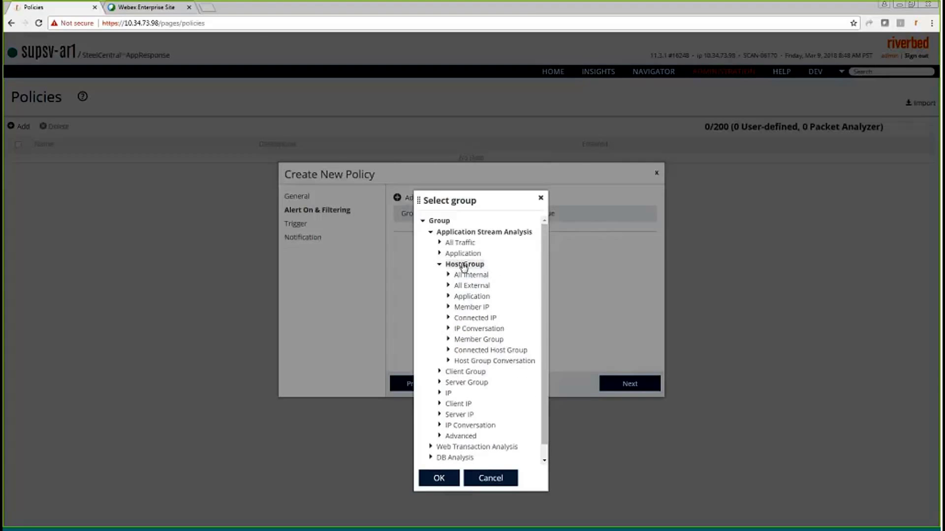
pyautogui.click(438, 478)
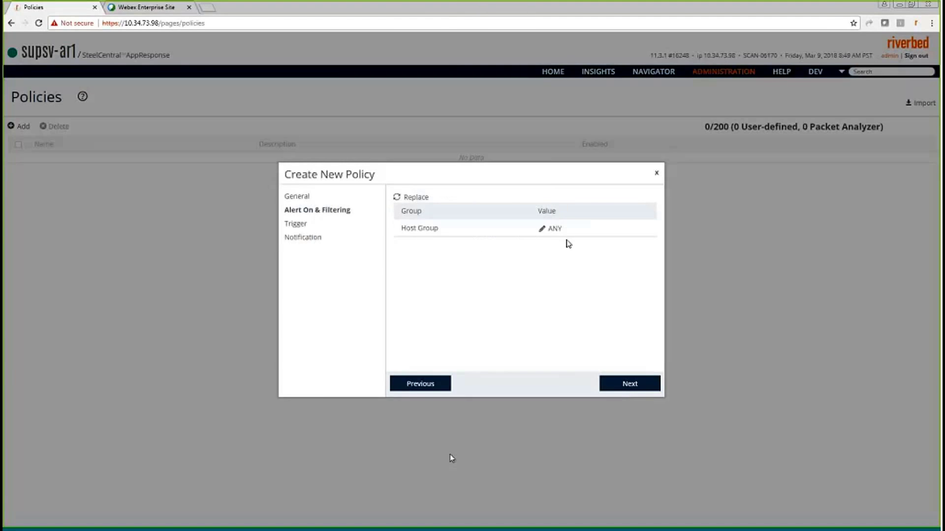
# - Set the Host Group filter to Within 206.247.215 Network
pyautogui.click(542, 228)
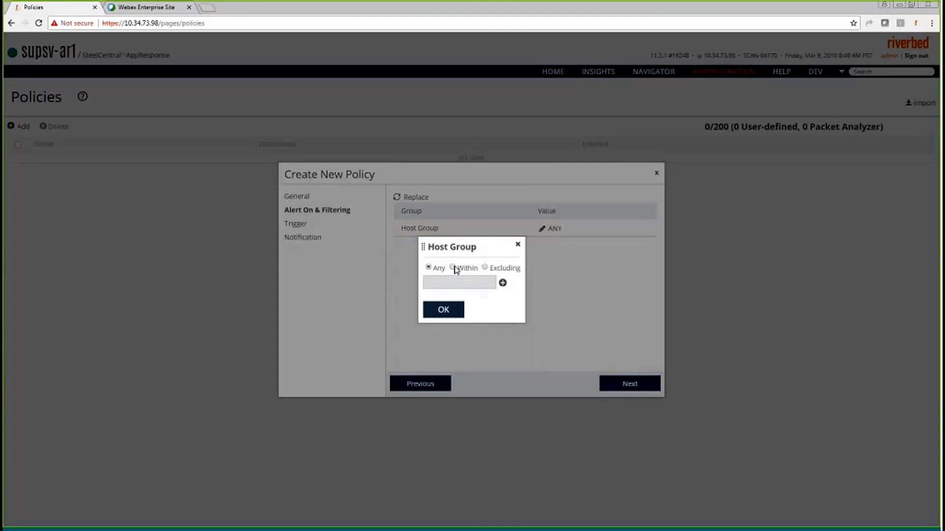
pyautogui.click(453, 267)
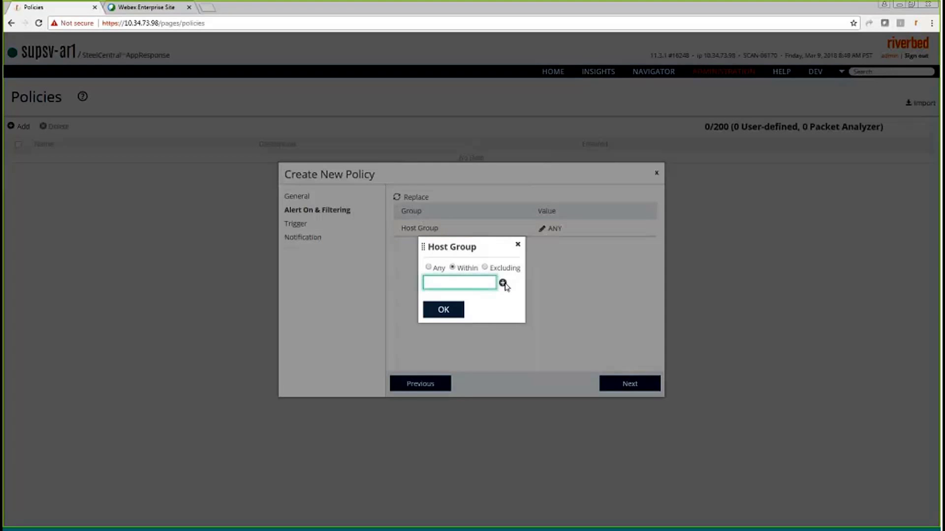
pyautogui.click(503, 282)
pyautogui.click(503, 298)
pyautogui.click(464, 282)
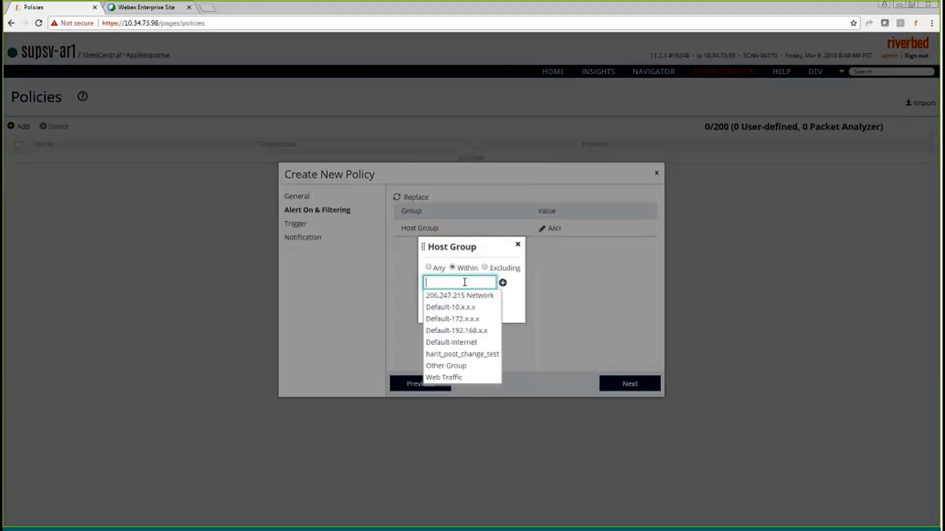
pyautogui.click(432, 297)
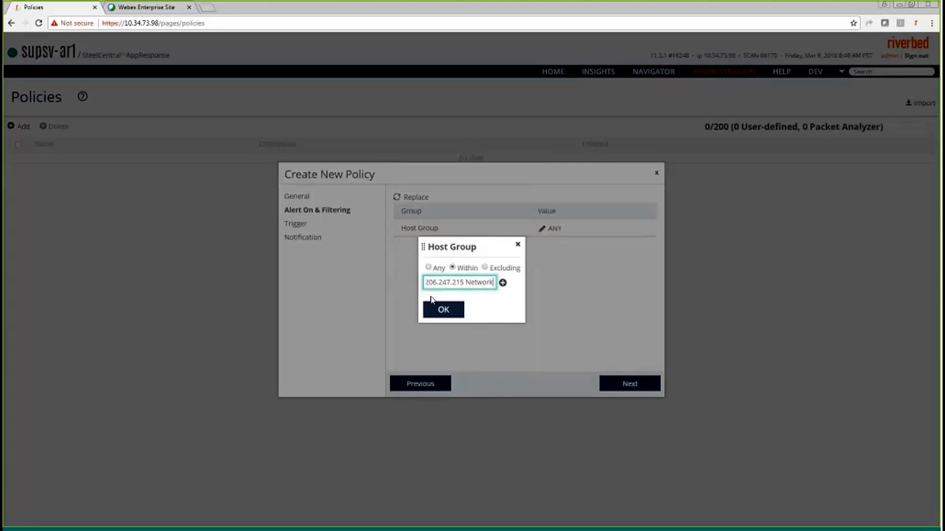
pyautogui.click(449, 311)
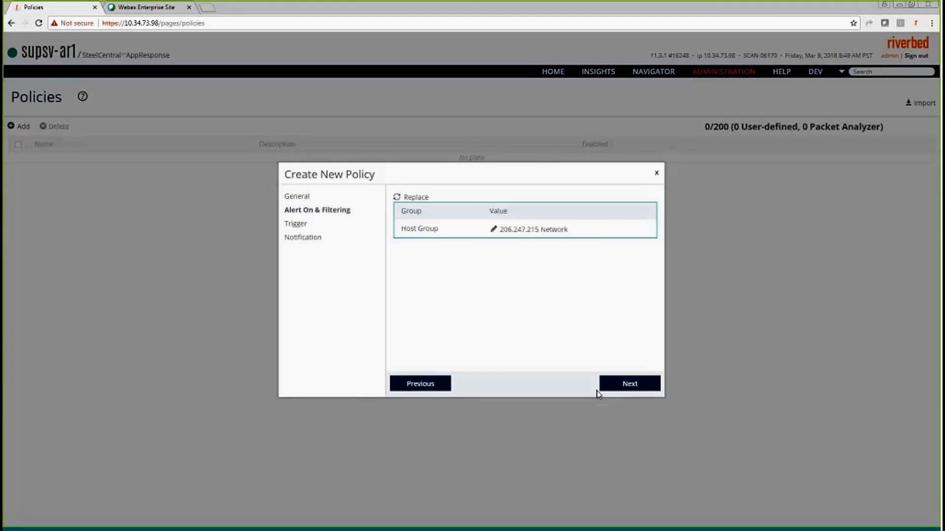
# - Set a Throughput [Mbps] >= trigger with Minor 50, Major 100 and Critical 200
pyautogui.click(624, 389)
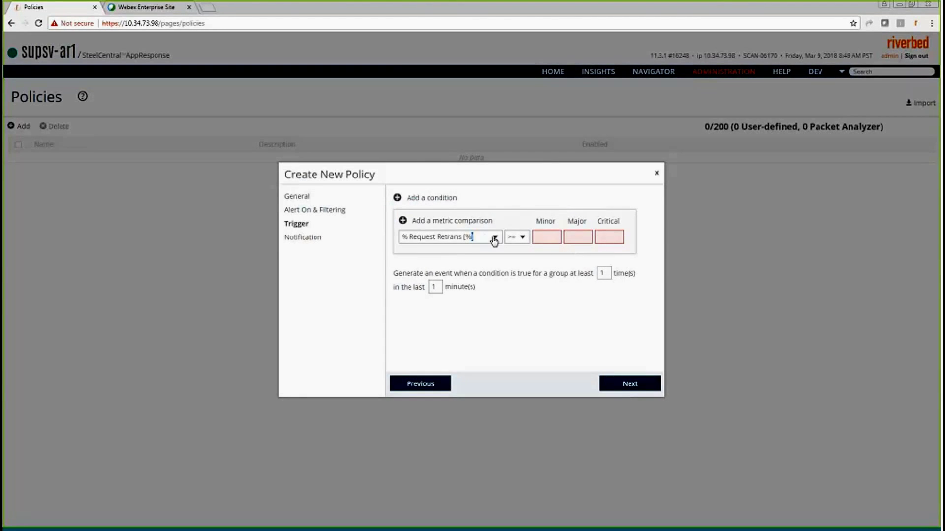
pyautogui.click(494, 239)
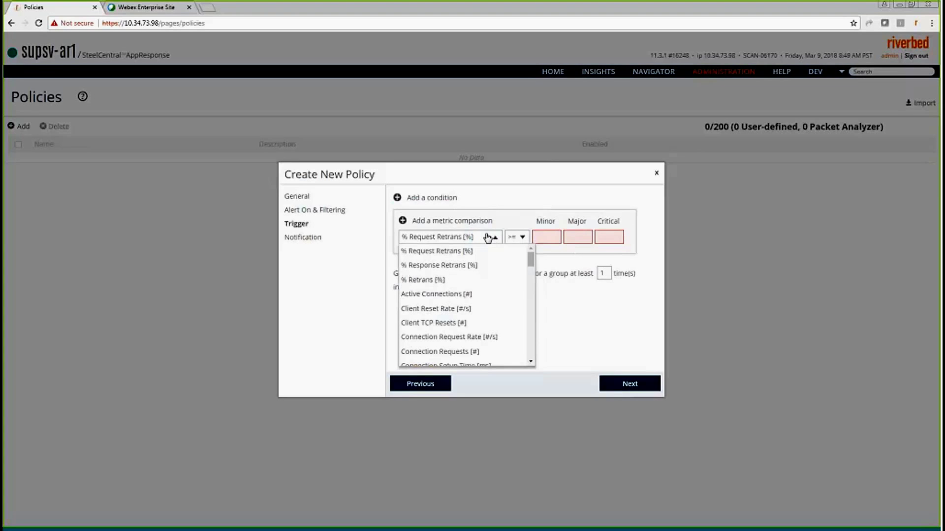
pyautogui.moveTo(530, 259); pyautogui.dragTo(527, 350)
pyautogui.click(477, 314)
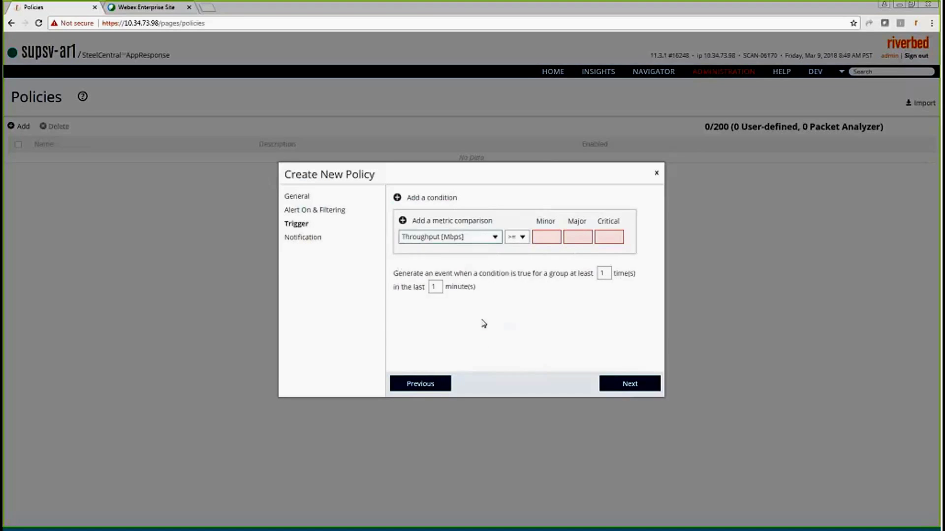
pyautogui.click(545, 237)
pyautogui.write('50')
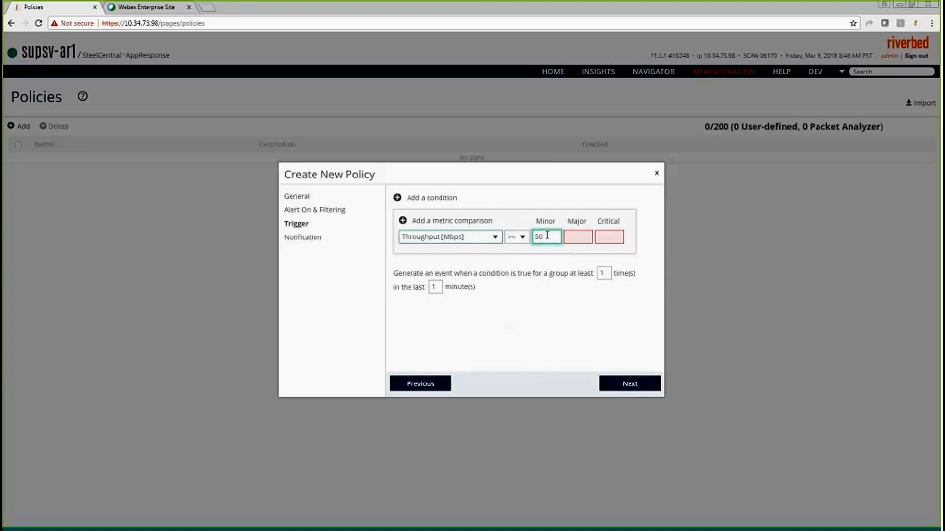
pyautogui.press('Tab')
pyautogui.write('100')
pyautogui.press('Tab')
pyautogui.write('200')
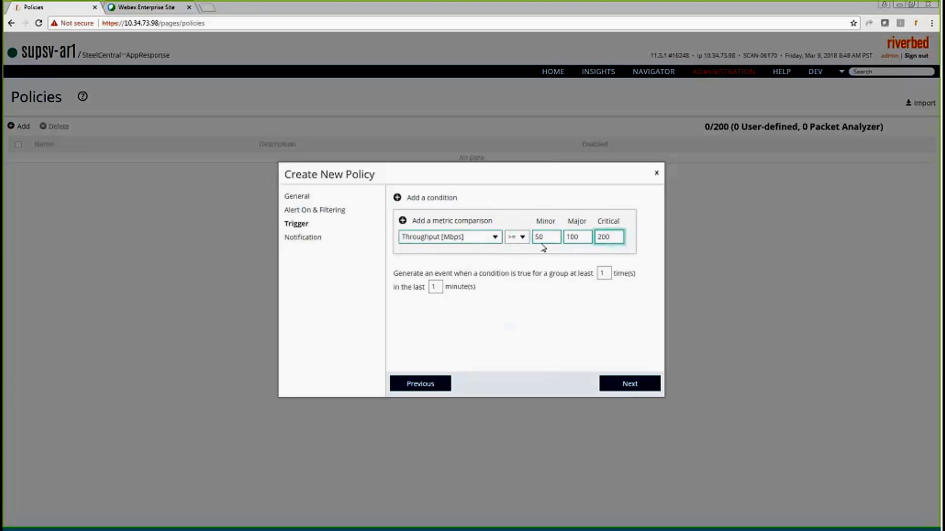
pyautogui.hotkey('shift', 'Tab')
pyautogui.hotkey('shift', 'Tab')
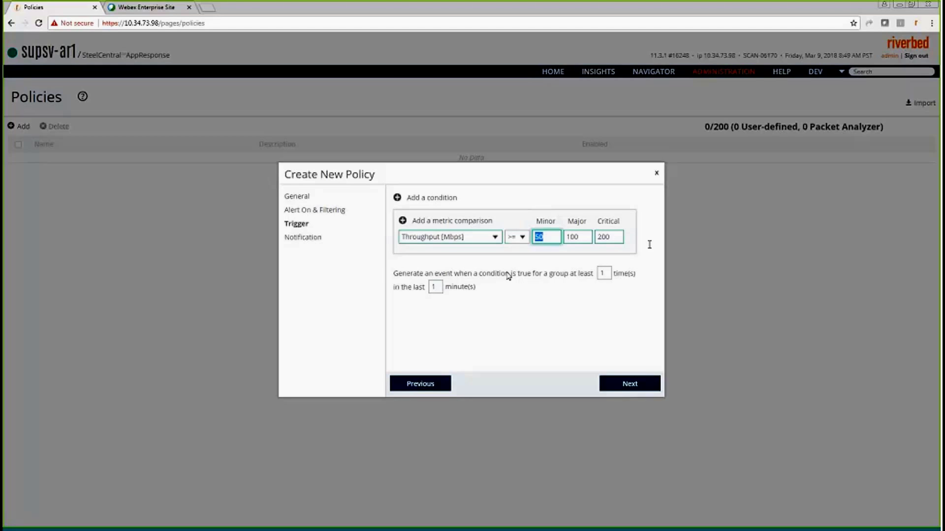
pyautogui.click(604, 274)
pyautogui.click(604, 274)
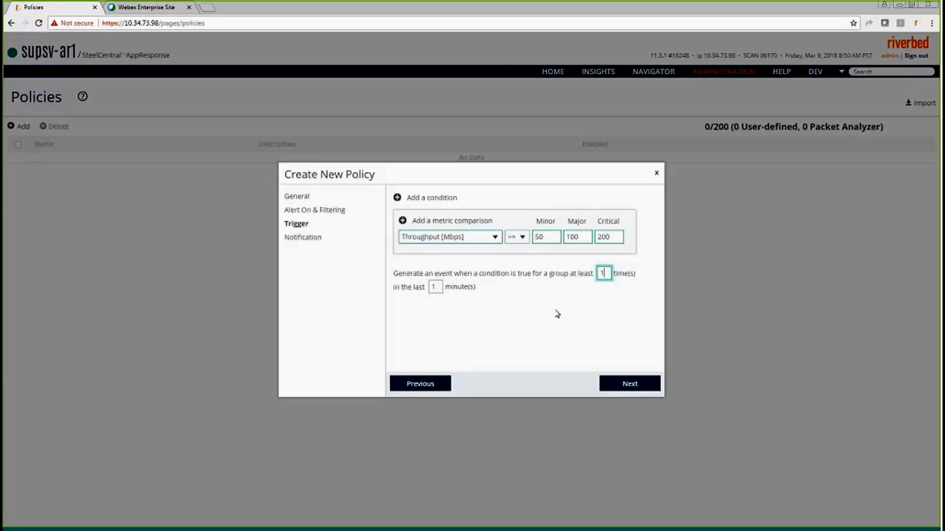
# - Add the existing recipient, notified continuously, then finish the 206 Network policy
pyautogui.click(641, 386)
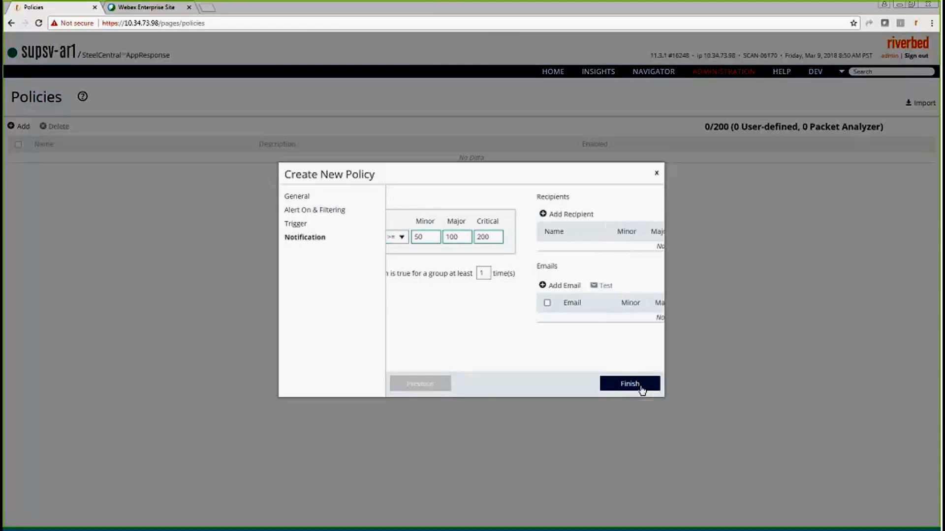
pyautogui.click(436, 216)
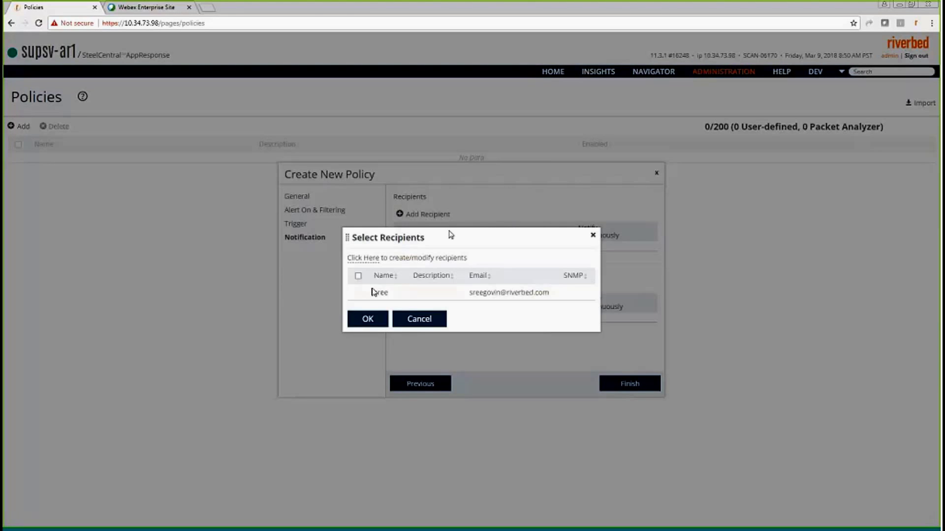
pyautogui.click(359, 293)
pyautogui.click(368, 319)
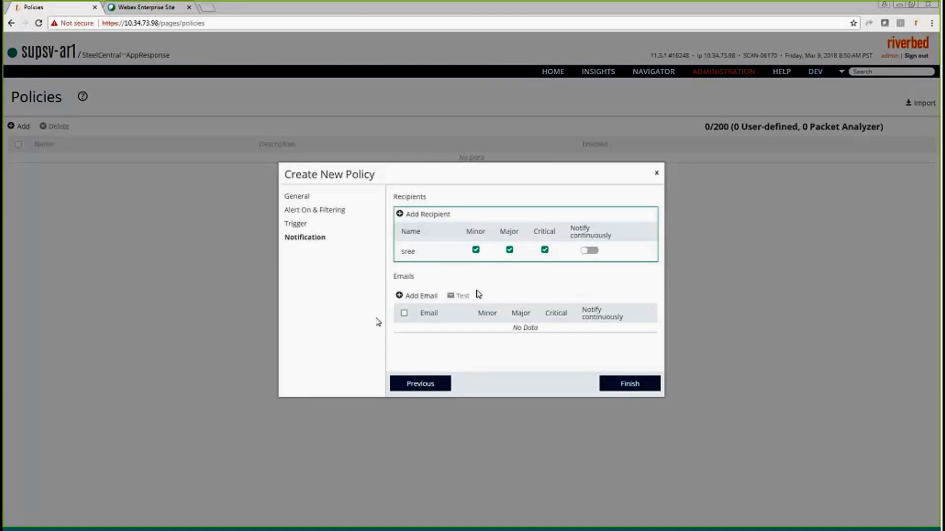
pyautogui.click(587, 252)
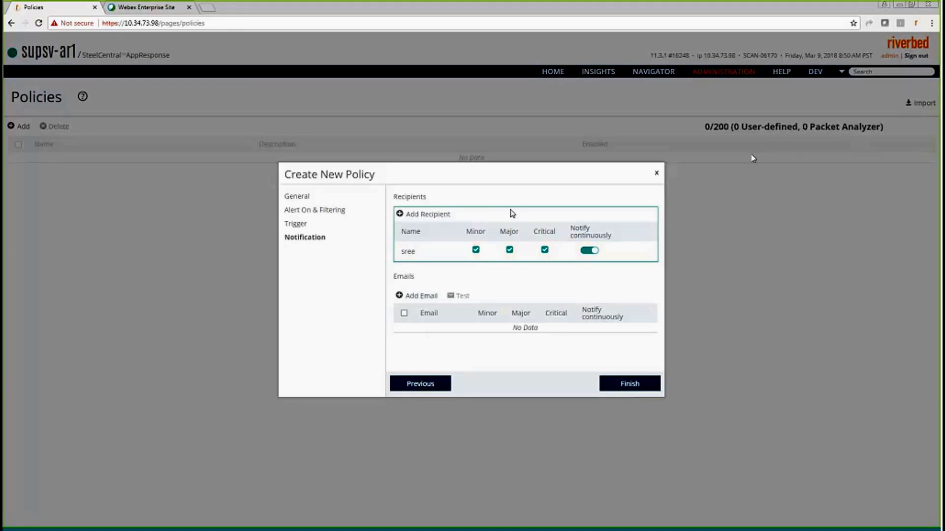
pyautogui.click(416, 296)
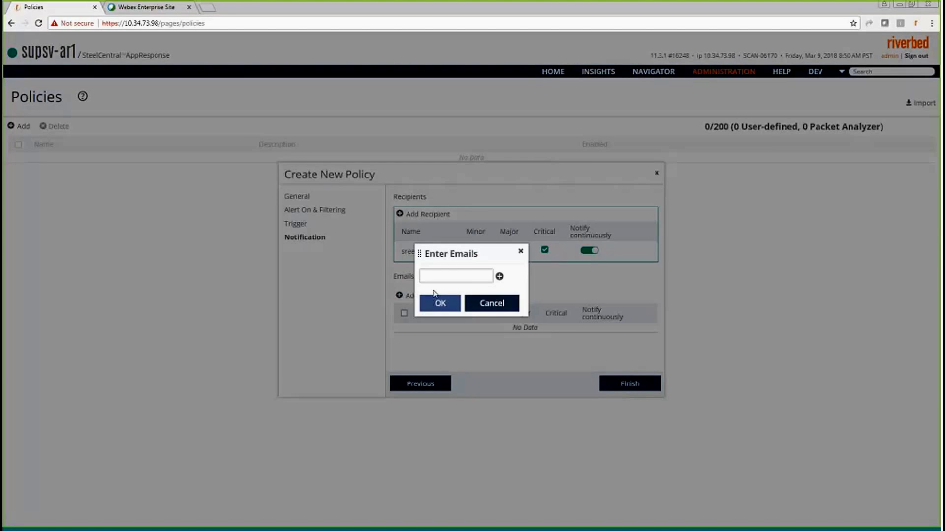
pyautogui.click(505, 303)
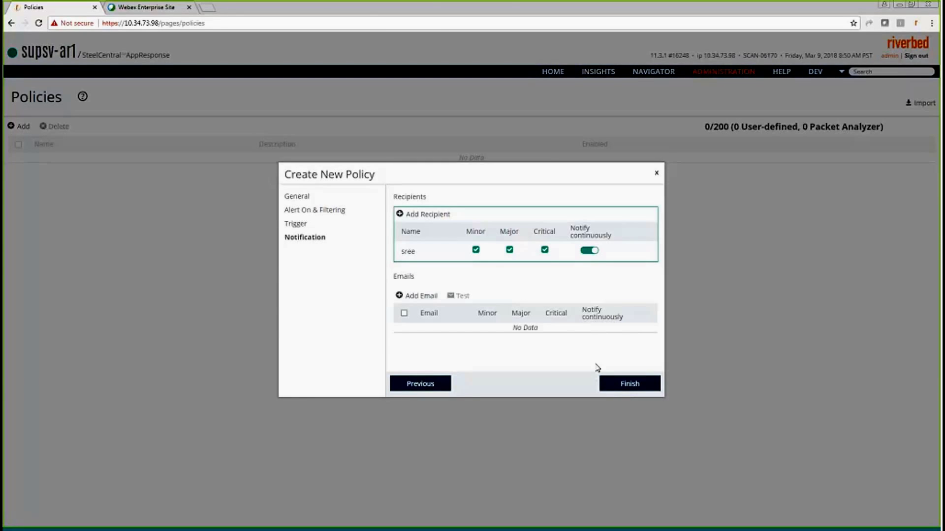
pyautogui.click(626, 386)
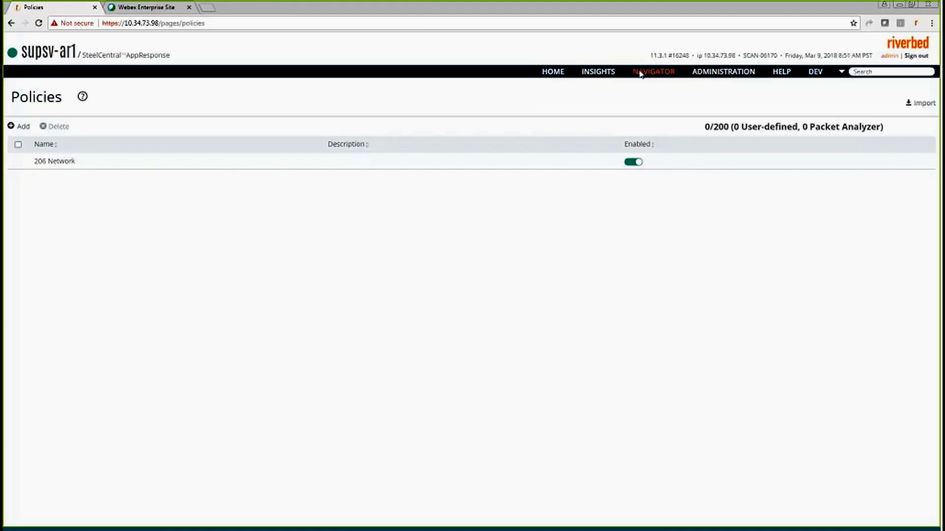
# - Show the INSIGHTS menu with Summary, Individual, Alerts, Recent and Actions sections
pyautogui.moveTo(640, 73)
pyautogui.moveTo(603, 73)
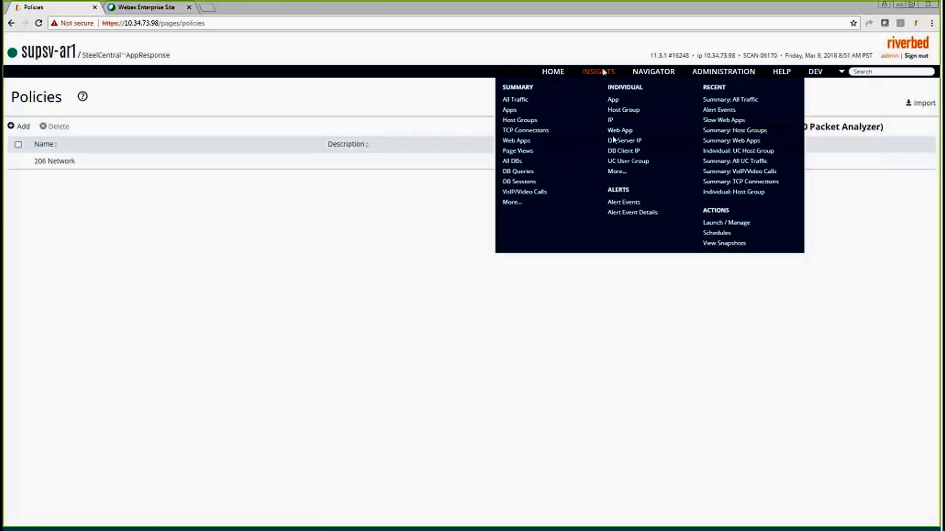
# - Show the Alert Events report for Traffic / 206 Network, 8:37–8:52 AM, which has no data yet
pyautogui.click(625, 203)
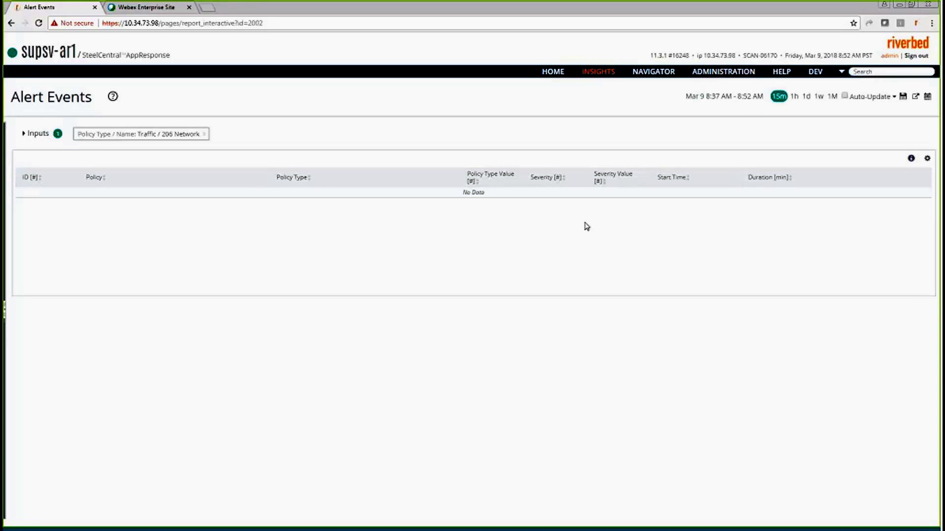
pyautogui.click(730, 73)
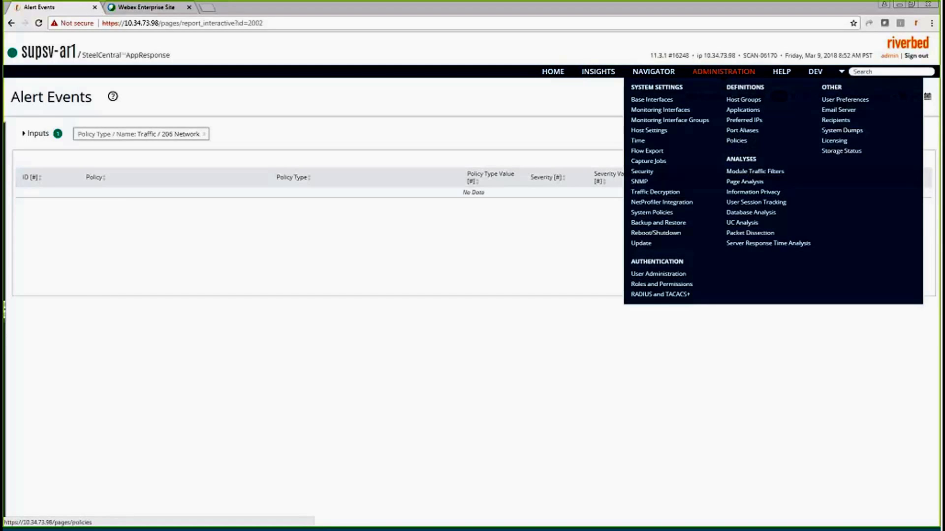
pyautogui.click(644, 214)
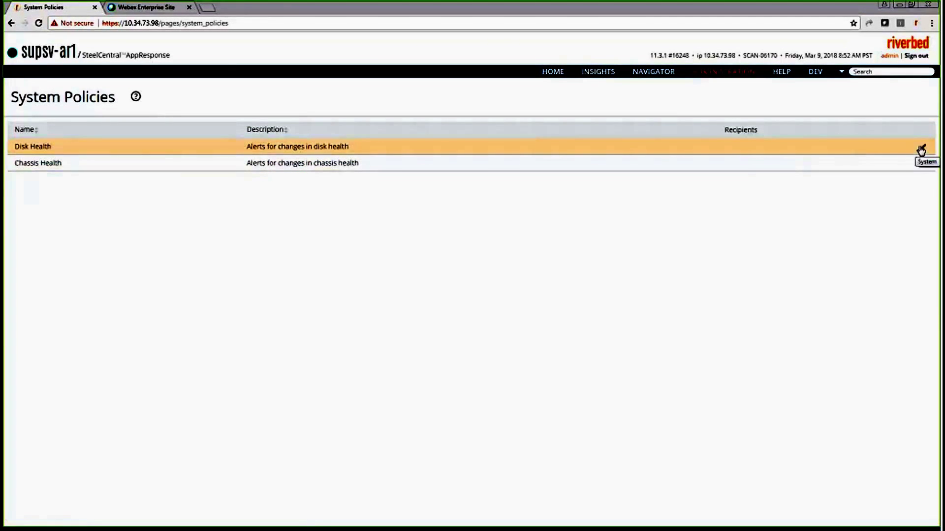
# - Assign the existing recipient to the Disk Health policy for minor, major and critical alerts, and save
pyautogui.click(923, 147)
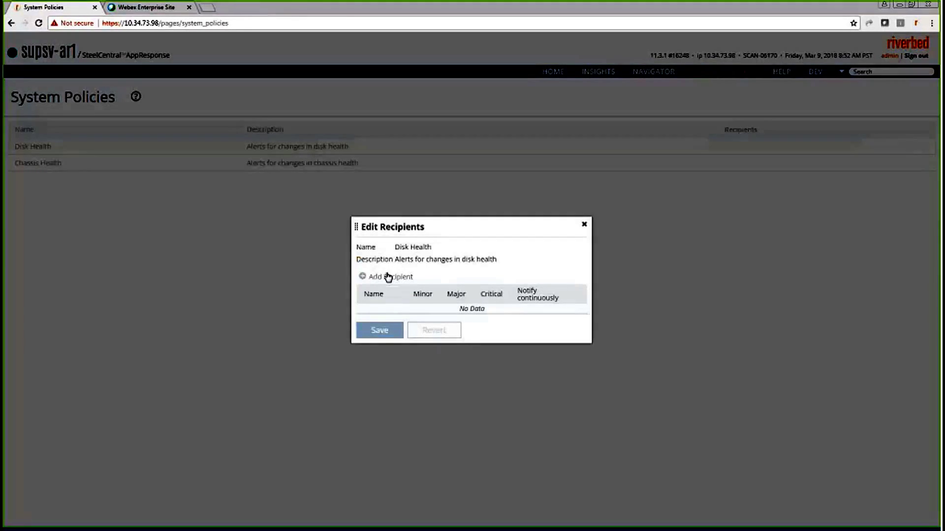
pyautogui.click(387, 276)
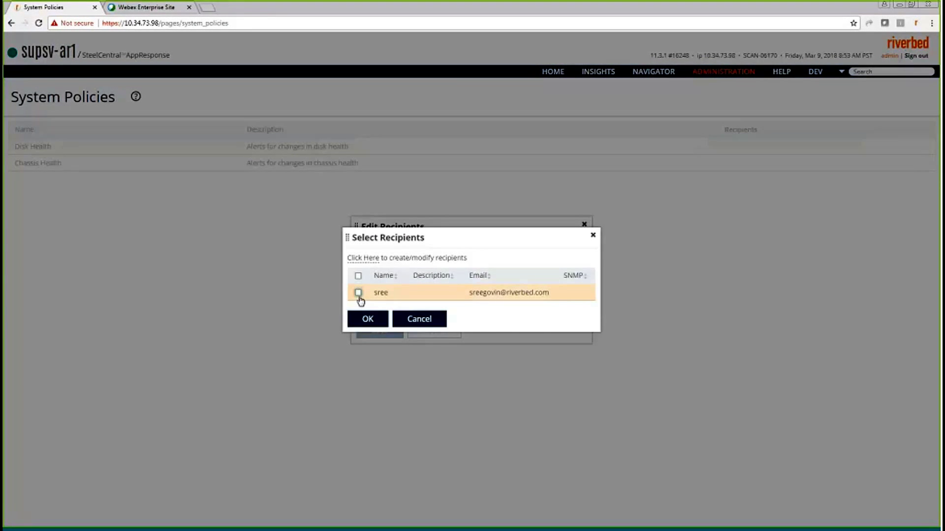
pyautogui.click(359, 294)
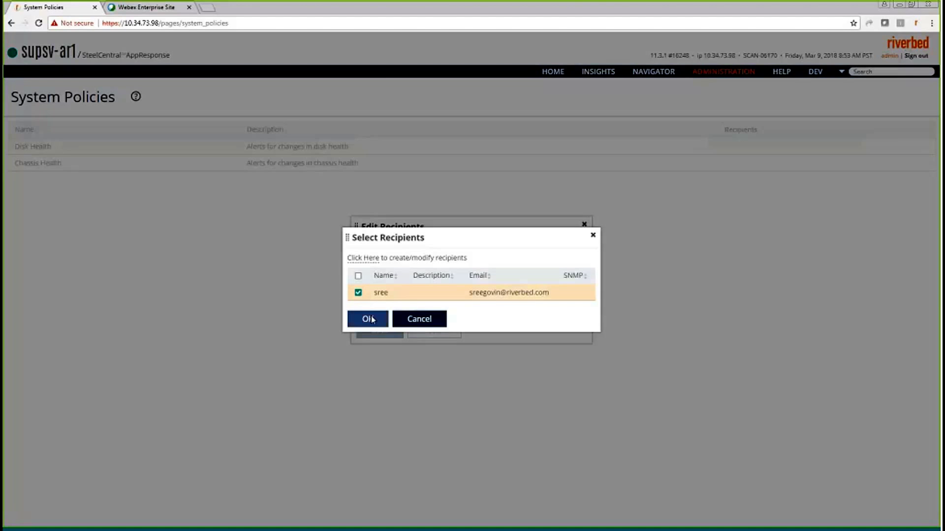
pyautogui.click(370, 319)
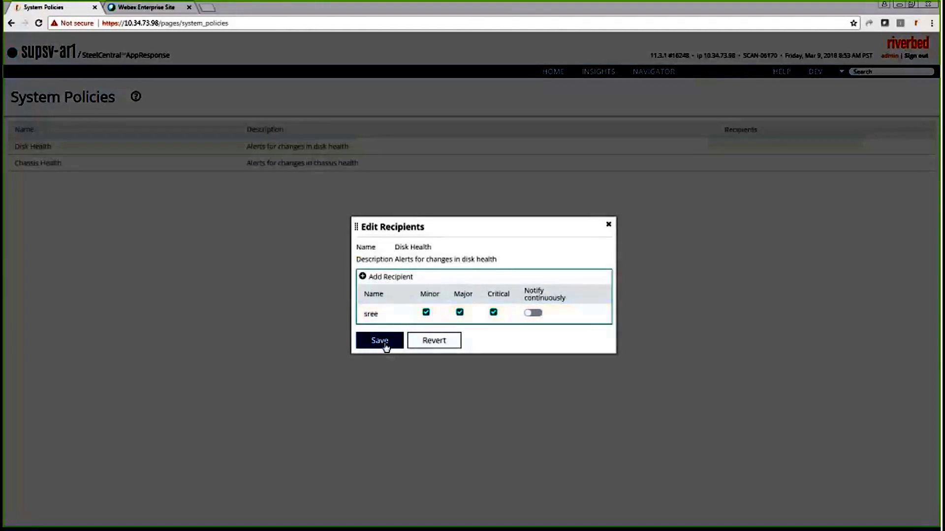
pyautogui.click(380, 343)
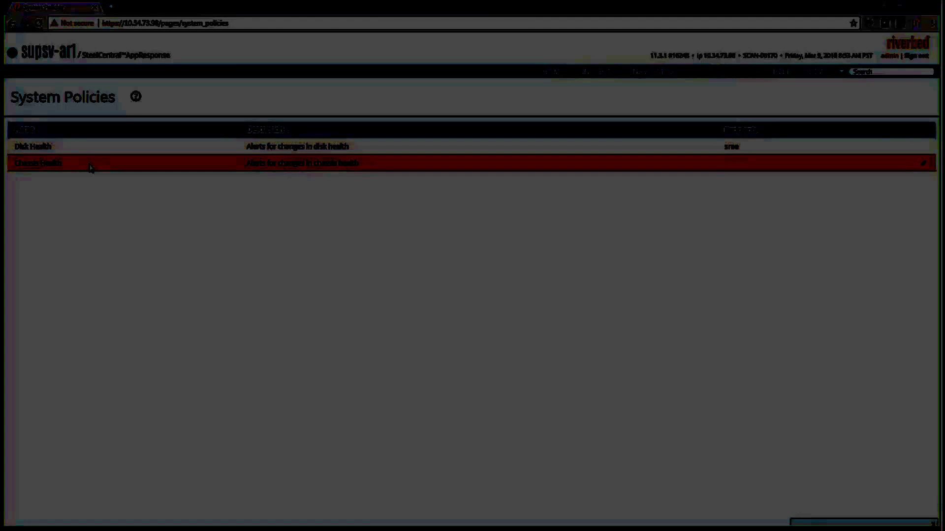
pyautogui.tripleClick(37, 163)
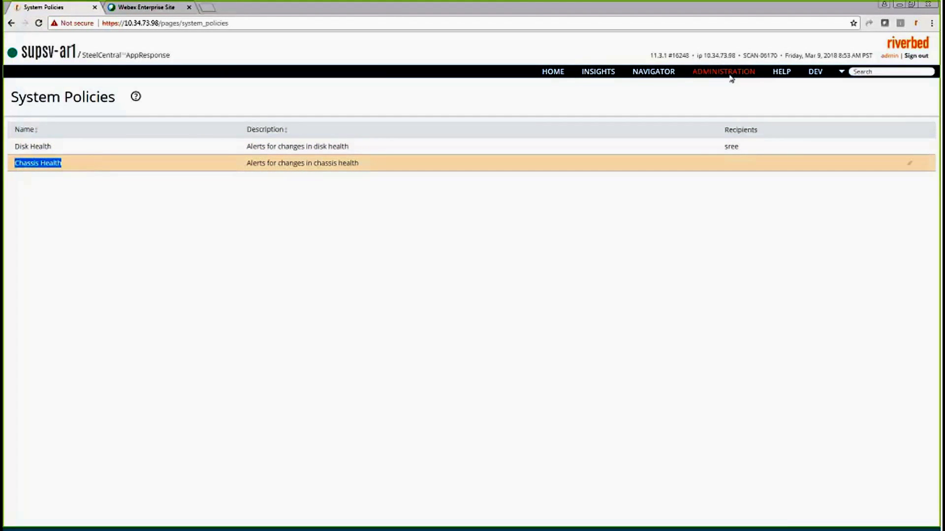
# - Bring up the Administration page list and point out the ongoing 206 Network alert's duration
pyautogui.click(731, 74)
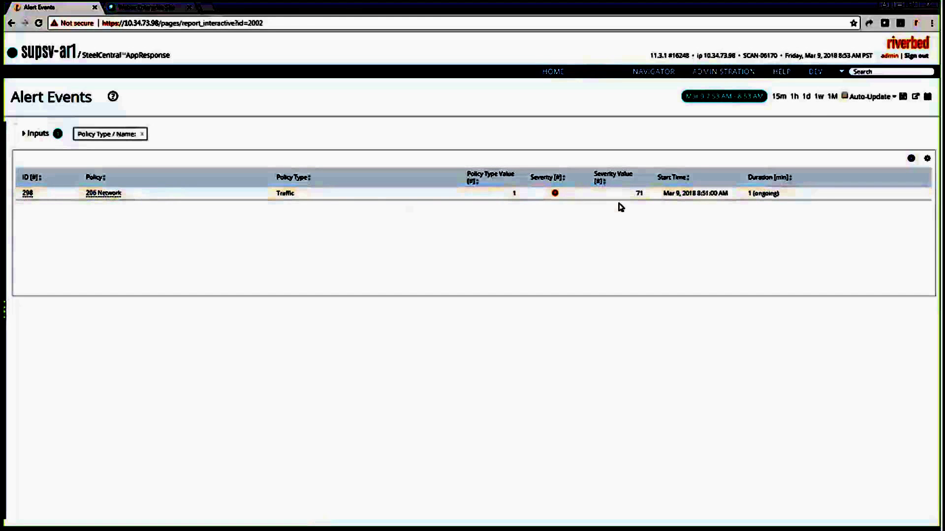
pyautogui.moveTo(779, 194); pyautogui.dragTo(743, 197)
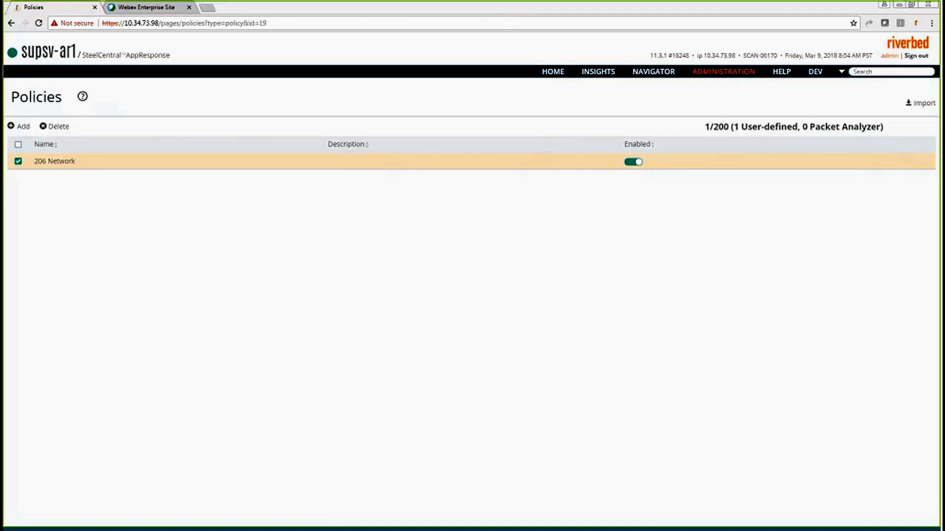
# - Reload the Policies list and bring up the Import Policies dialog with its file field empty
pyautogui.moveTo(747, 71)
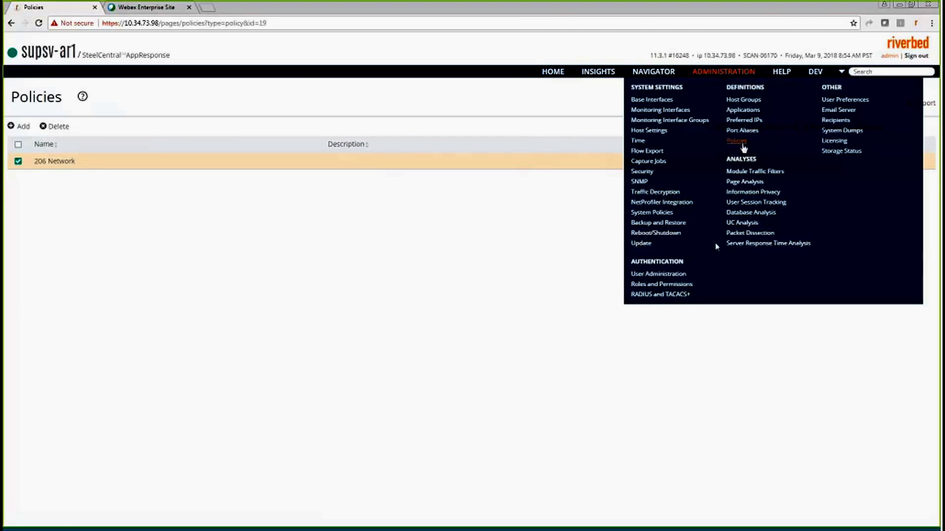
pyautogui.click(737, 141)
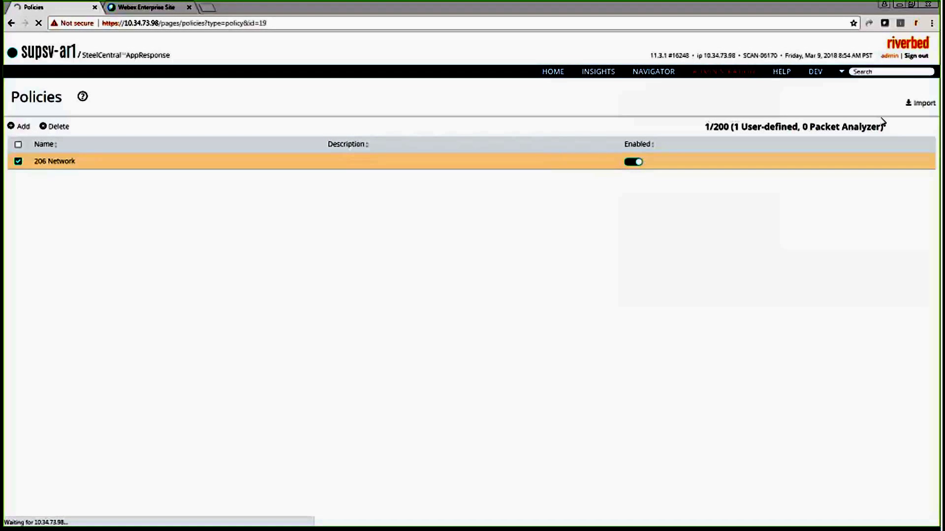
pyautogui.click(923, 104)
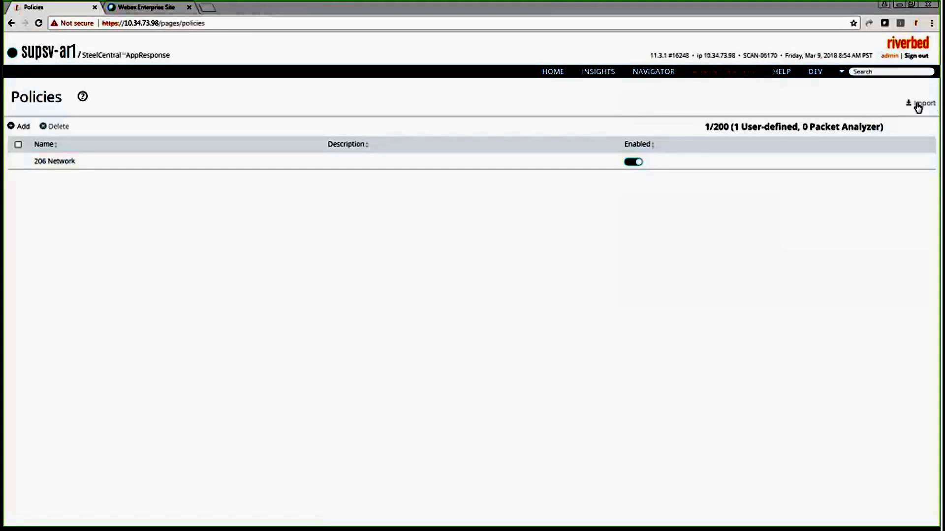
pyautogui.click(919, 104)
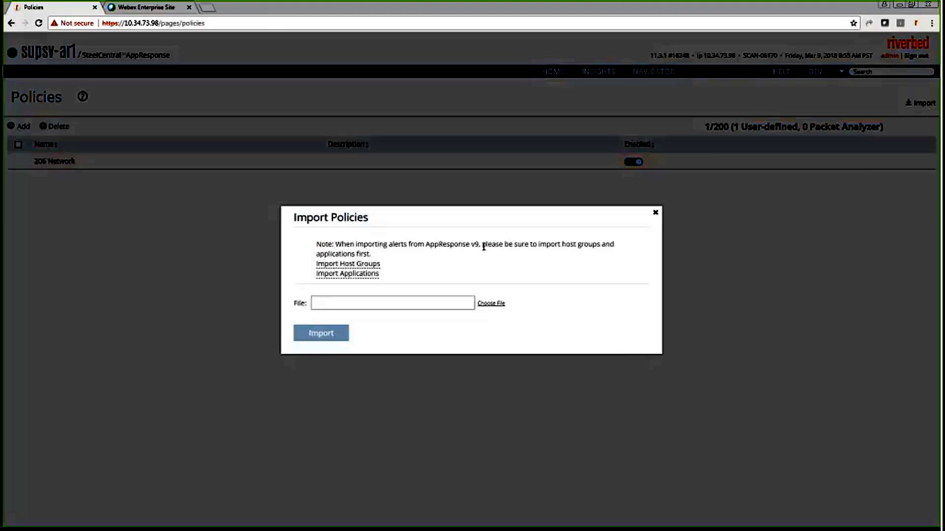
pyautogui.moveTo(480, 246); pyautogui.dragTo(429, 245)
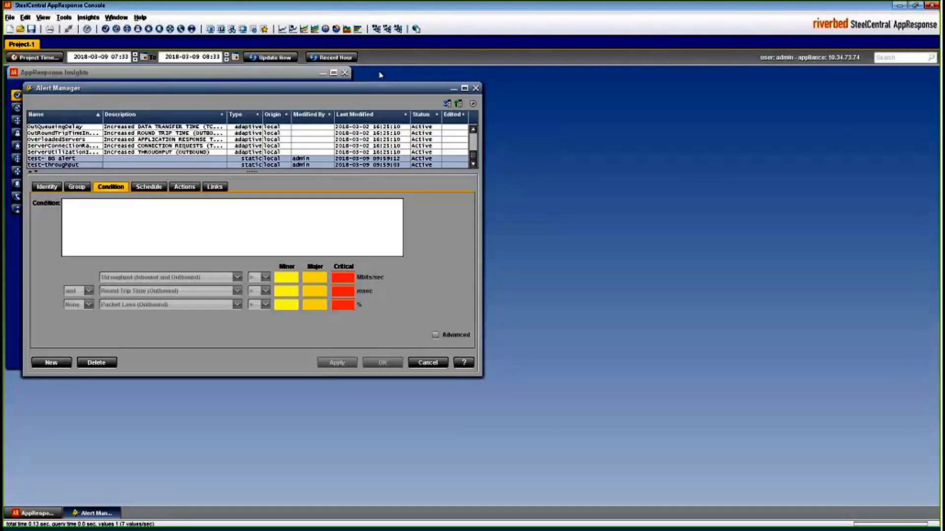
# - Close the Alert Manager and reopen it via Tools > Alert Manager..., reaching the AppResponse Login prompt
pyautogui.click(475, 88)
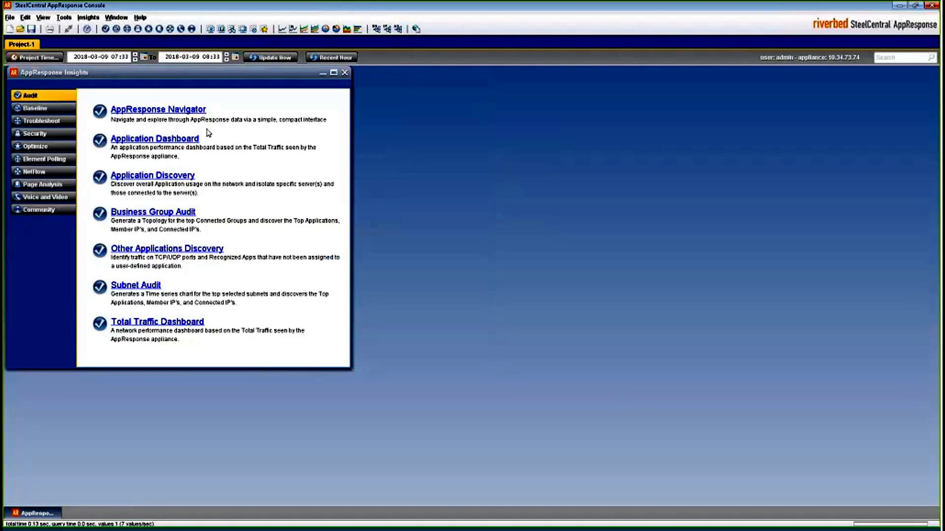
pyautogui.click(70, 19)
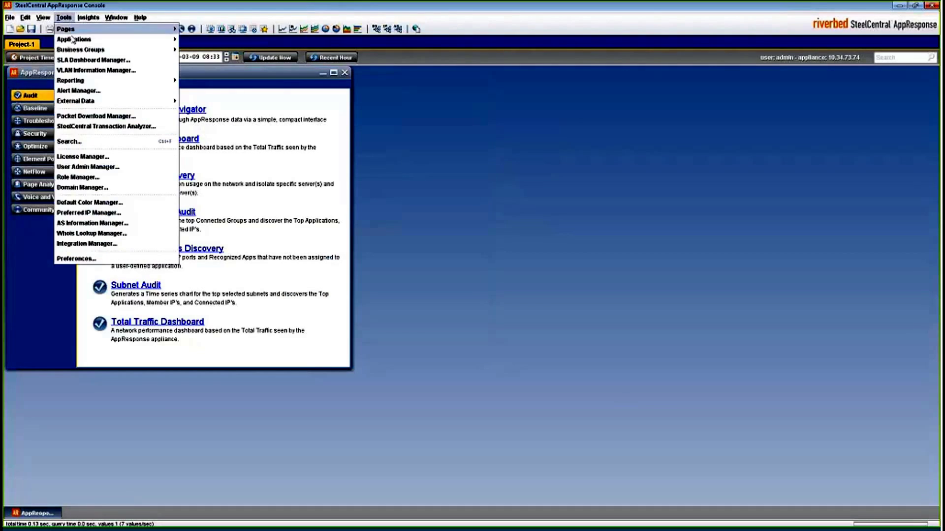
pyautogui.click(106, 90)
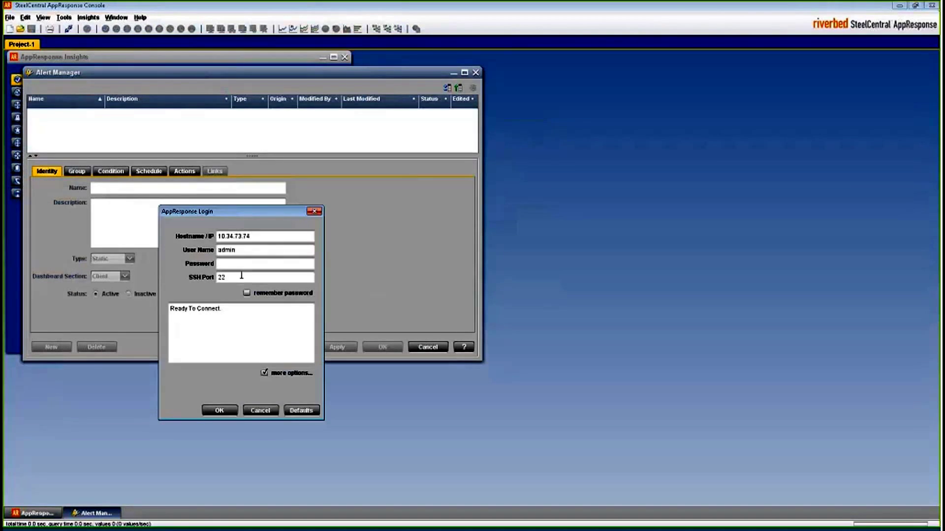
# - Log in to the appliance with the account password so the alert list reloads
pyautogui.write('•••••••')
pyautogui.press('Return')
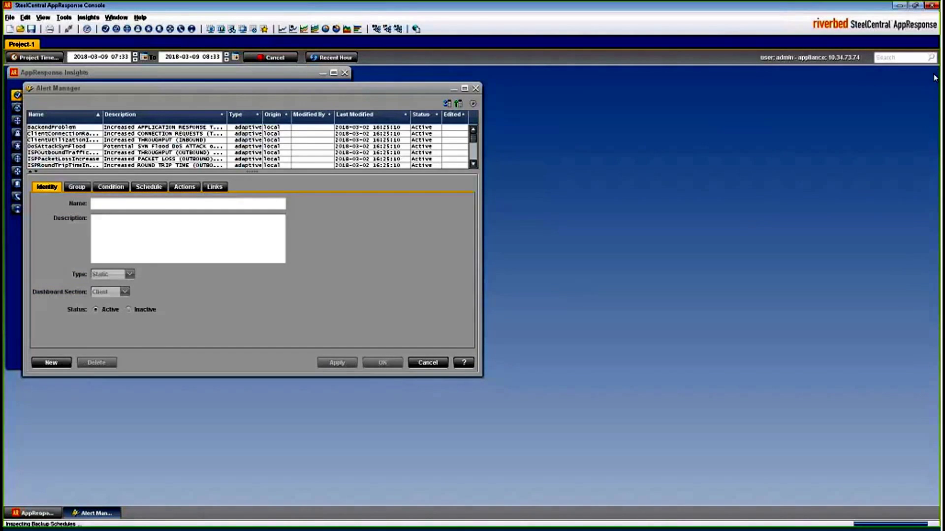
pyautogui.moveTo(475, 141); pyautogui.dragTo(467, 164)
# - Browse the test- BG alert, ServerUtilizationIncrease and test-throughput alert definitions, ending on test- BG alert
pyautogui.click(64, 159)
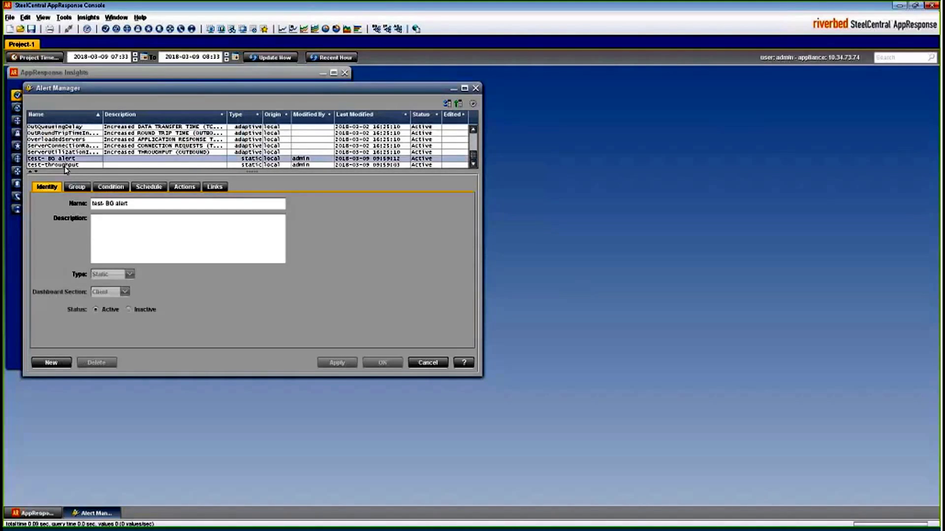
pyautogui.click(66, 153)
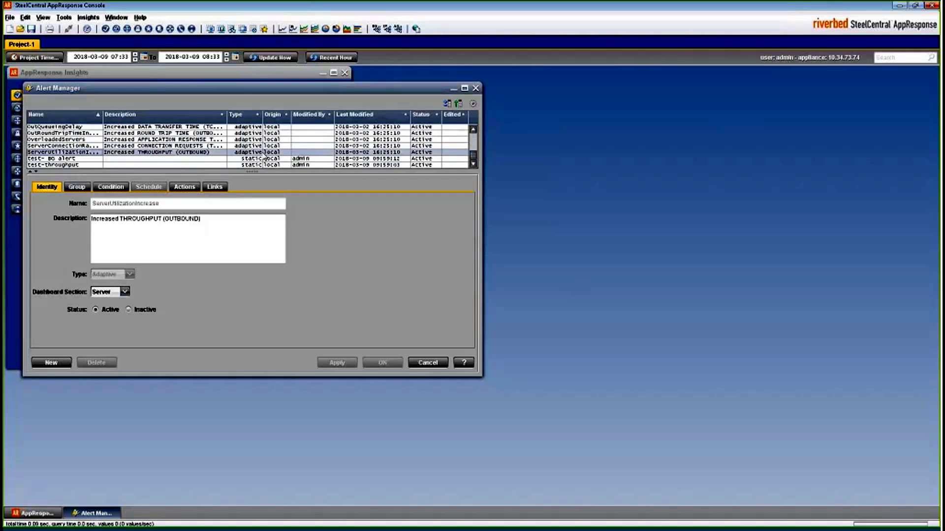
pyautogui.click(249, 159)
pyautogui.click(250, 166)
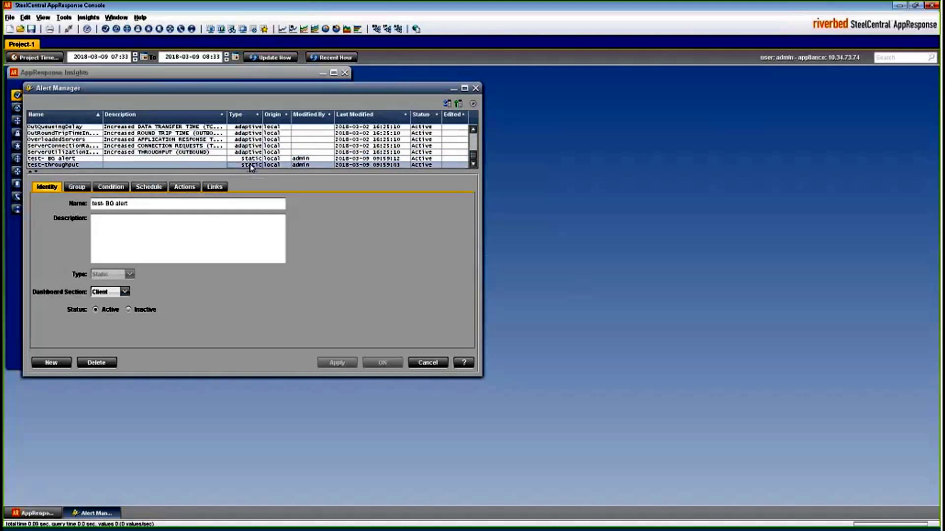
pyautogui.click(45, 152)
pyautogui.click(44, 158)
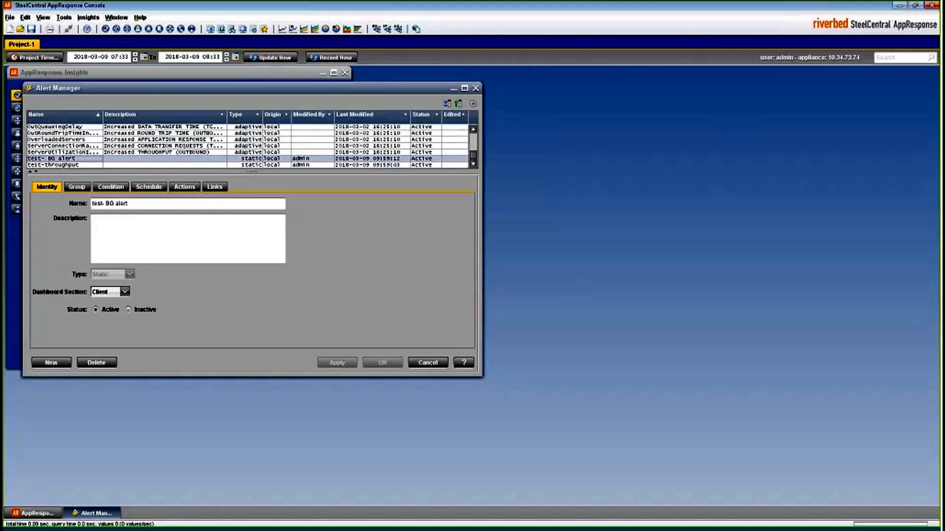
# - Review the test- BG alert's group, thresholds, schedule and email actions, then show the File menu
pyautogui.click(77, 187)
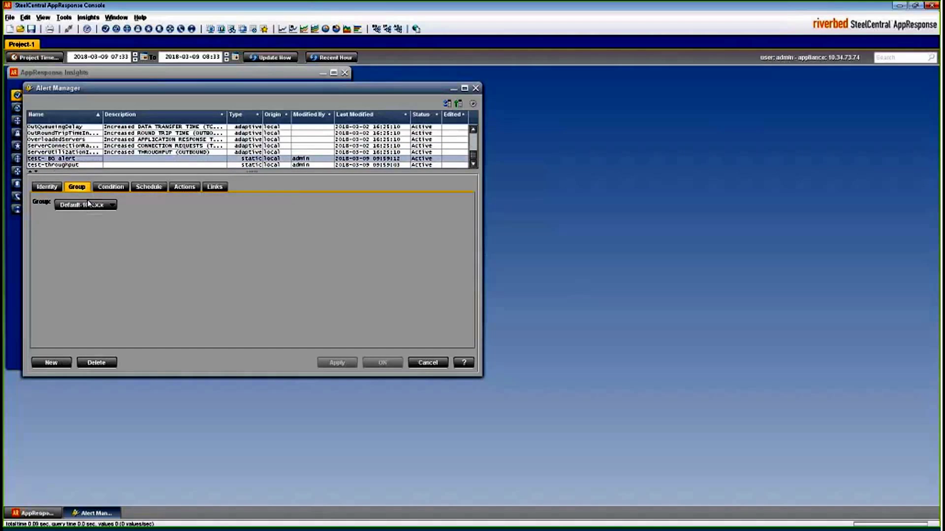
pyautogui.click(112, 188)
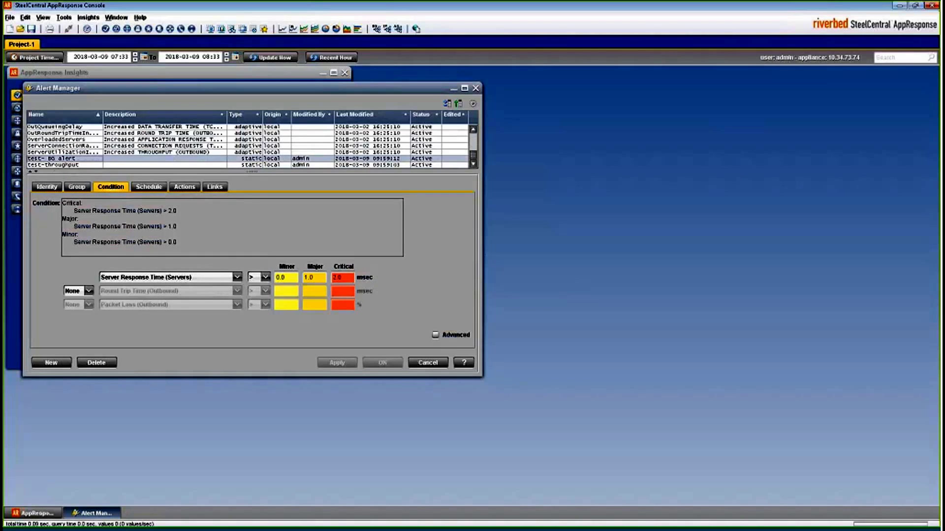
pyautogui.click(147, 187)
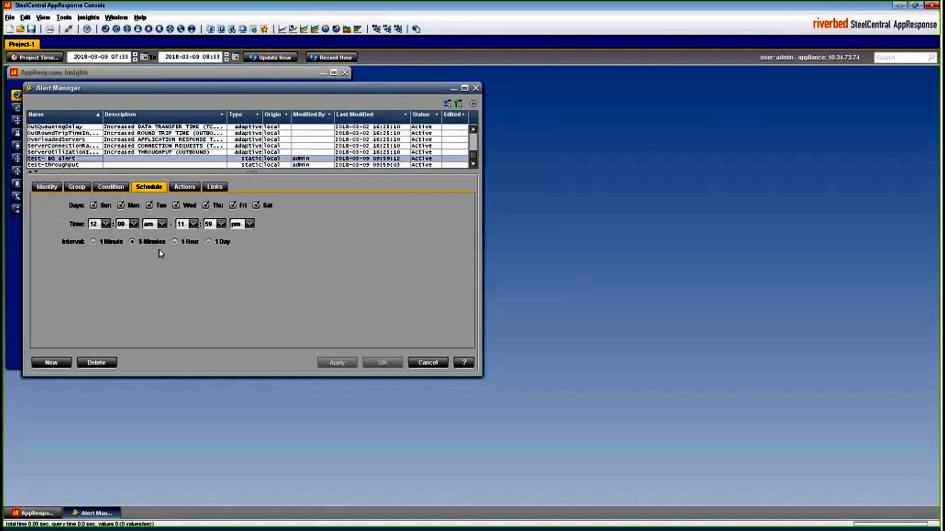
pyautogui.click(185, 188)
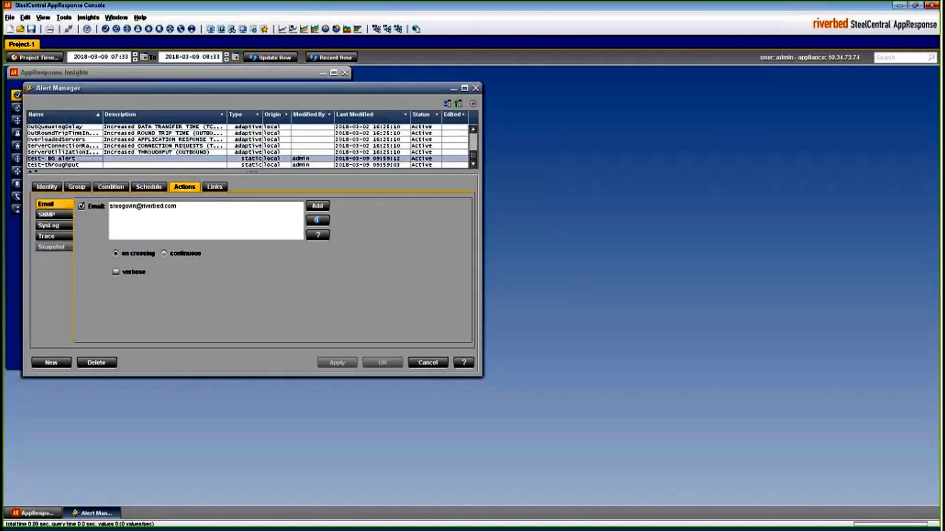
pyautogui.click(9, 17)
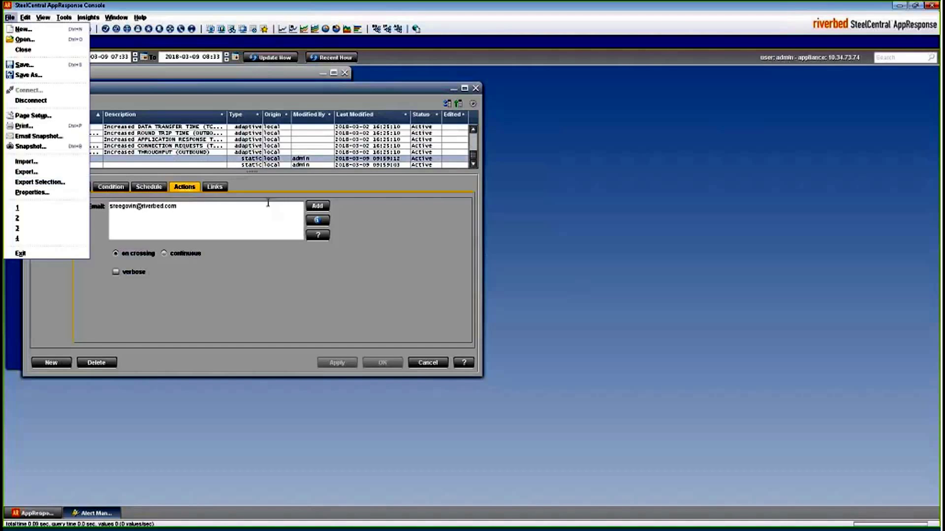
# - Export the selected test- BG alert and test-throughput policies as alerts.csv on the Desktop and acknowledge the confirmation
pyautogui.click(66, 186)
pyautogui.click(65, 166)
pyautogui.click(9, 17)
pyautogui.click(40, 182)
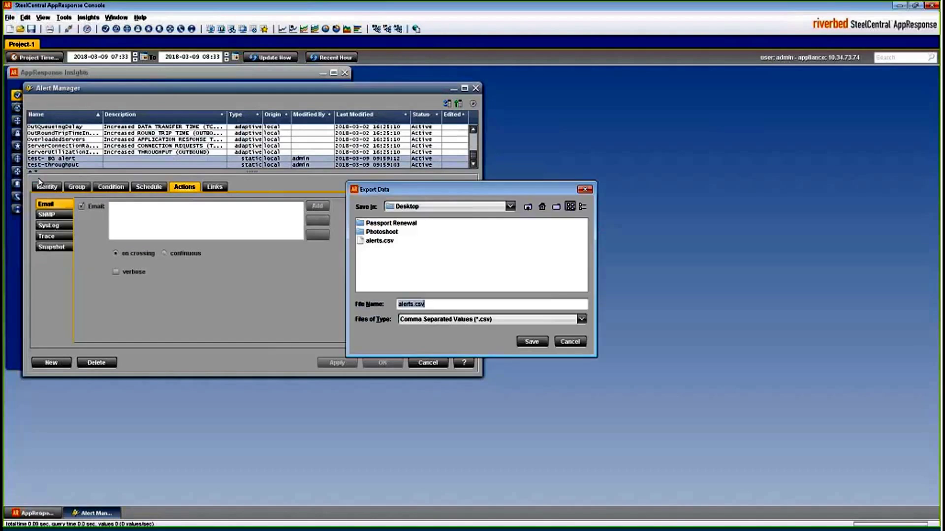
pyautogui.click(546, 343)
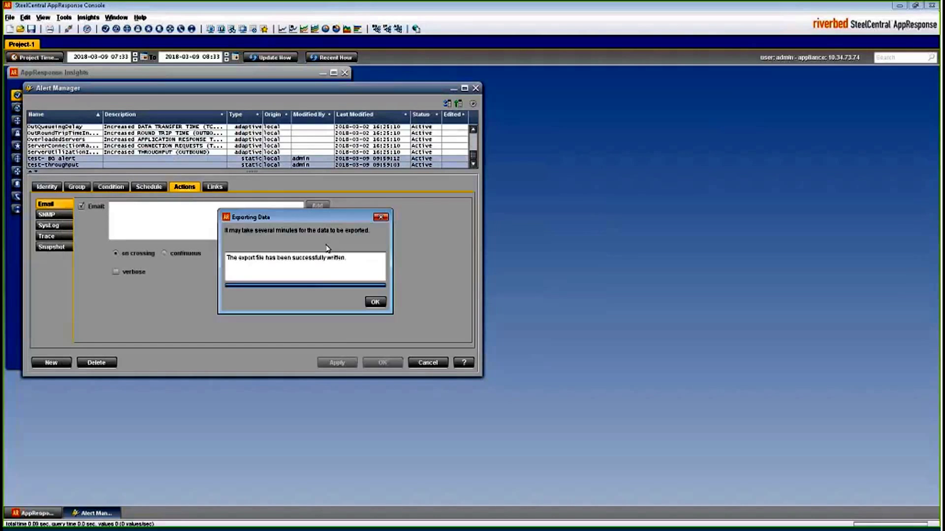
pyautogui.click(375, 302)
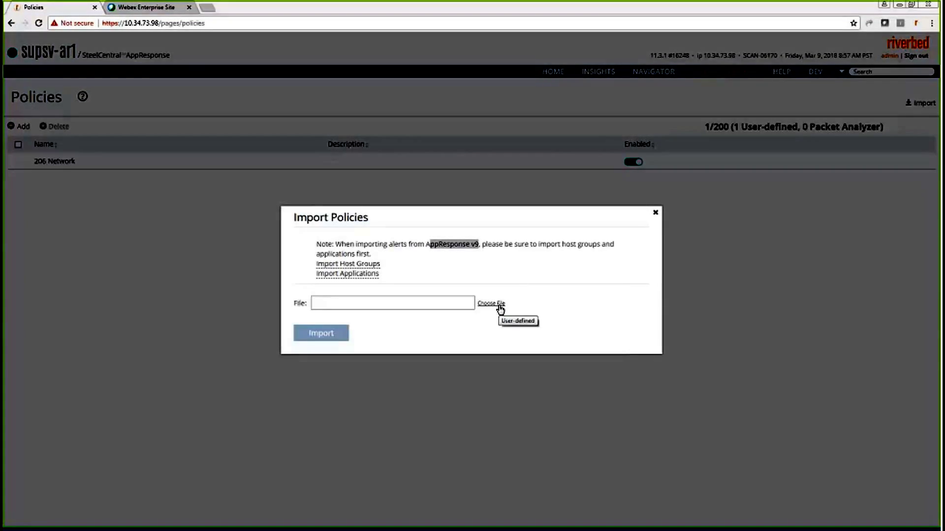
# - Pick alerts.csv as the import file and import its test- BG alert and test-throughput policies
pyautogui.click(499, 305)
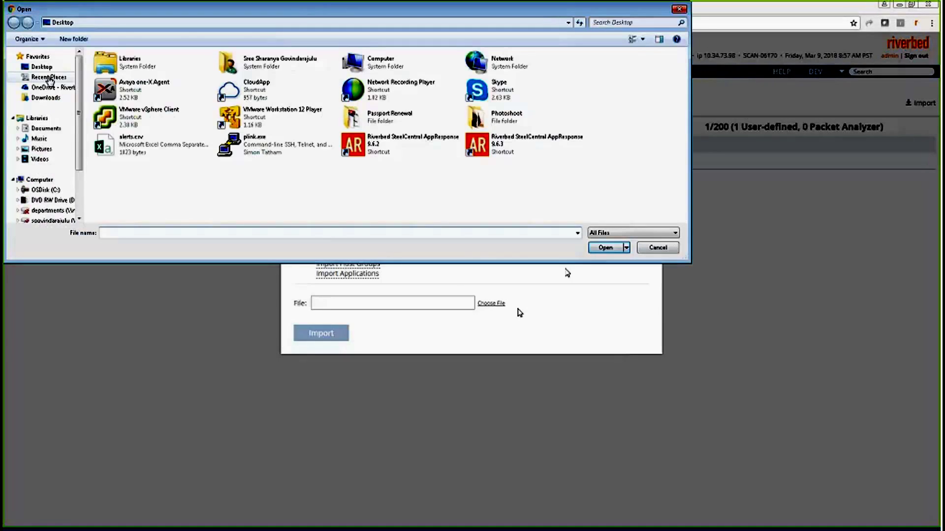
pyautogui.click(139, 232)
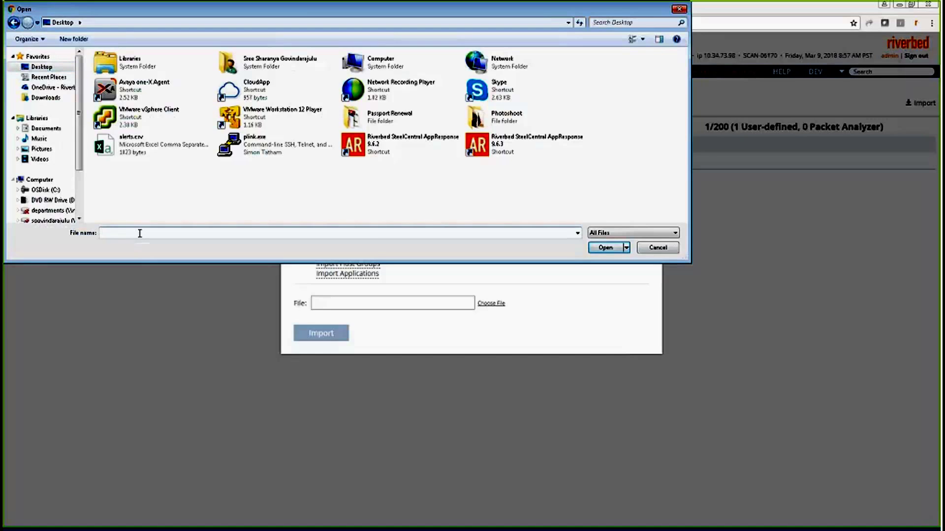
pyautogui.write('a')
pyautogui.click(137, 243)
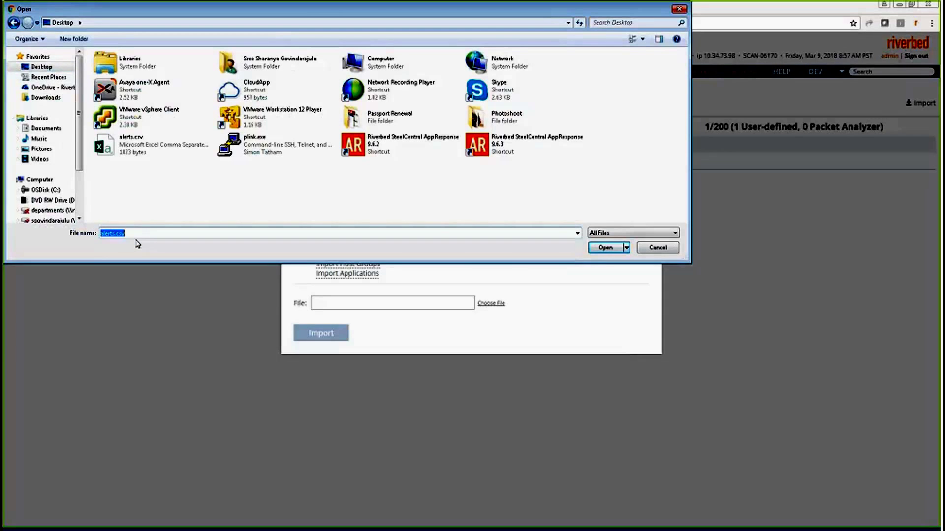
pyautogui.click(605, 248)
pyautogui.click(322, 335)
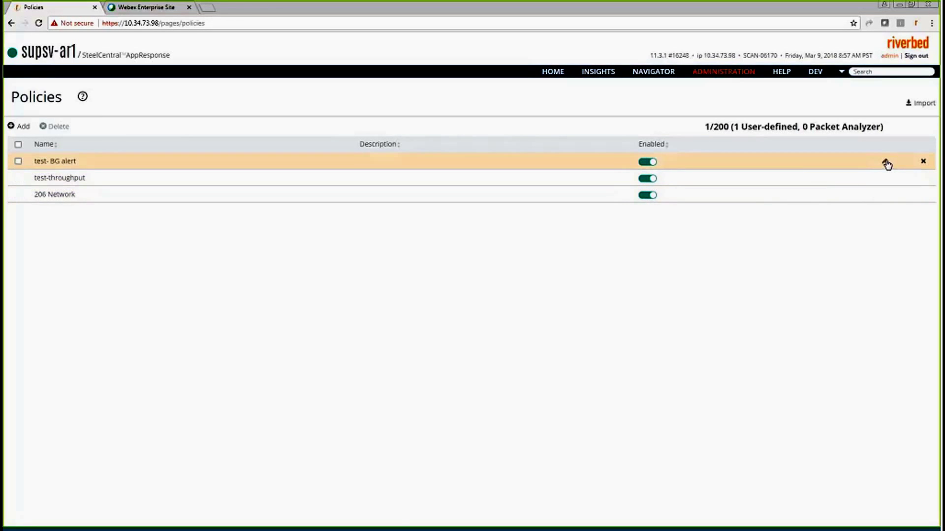
pyautogui.click(886, 164)
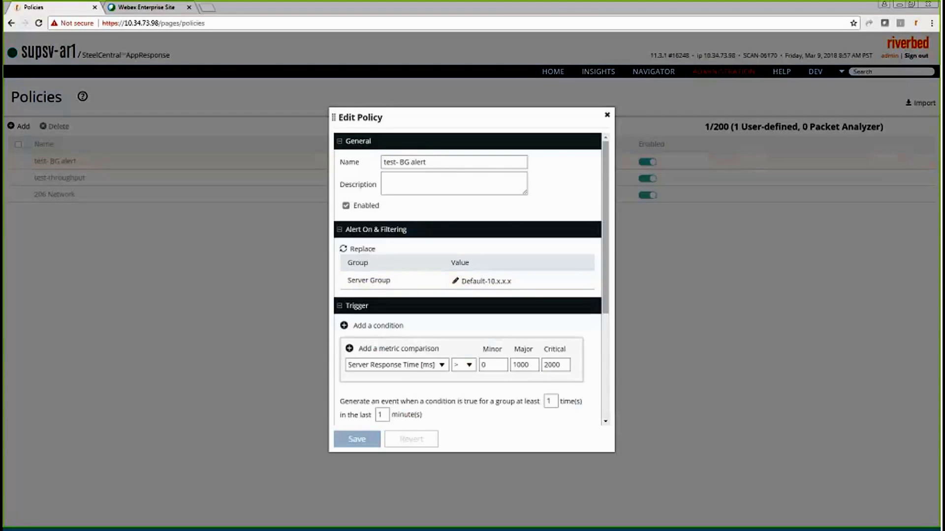
pyautogui.moveTo(402, 282); pyautogui.dragTo(348, 286)
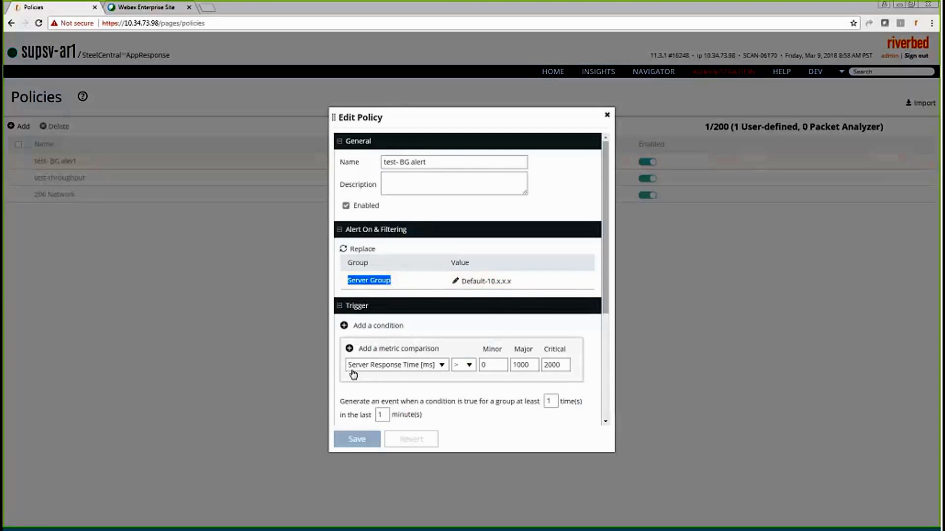
pyautogui.click(610, 265)
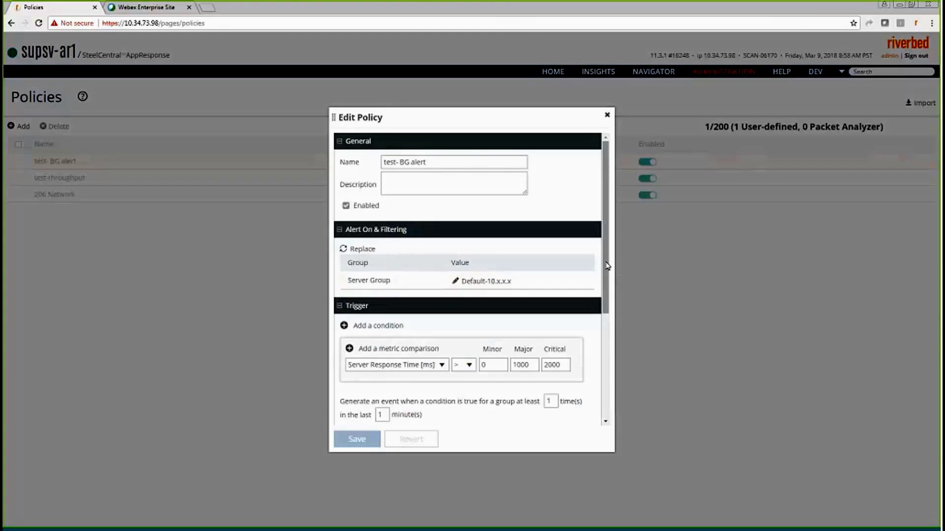
pyautogui.scroll(-2, 610, 296)
pyautogui.scroll(-3, 610, 298)
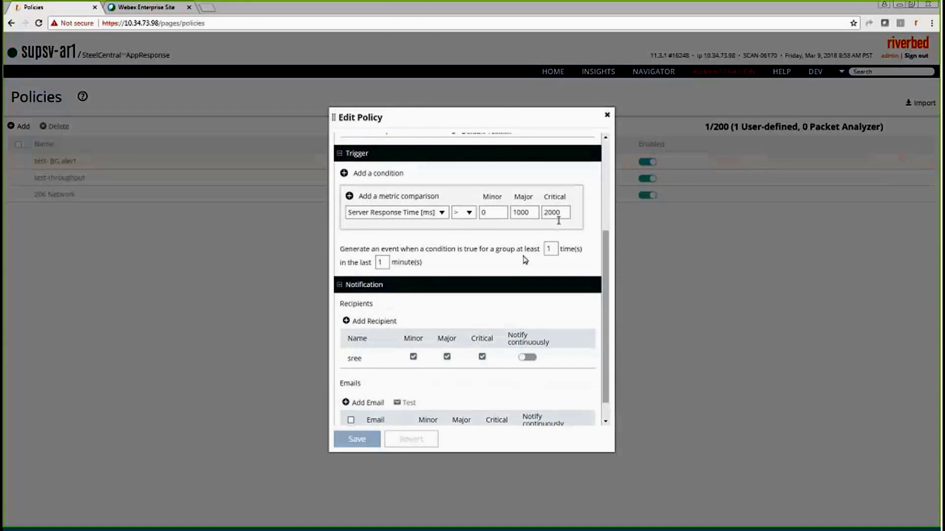
pyautogui.doubleClick(355, 359)
pyautogui.scroll(-1, 563, 399)
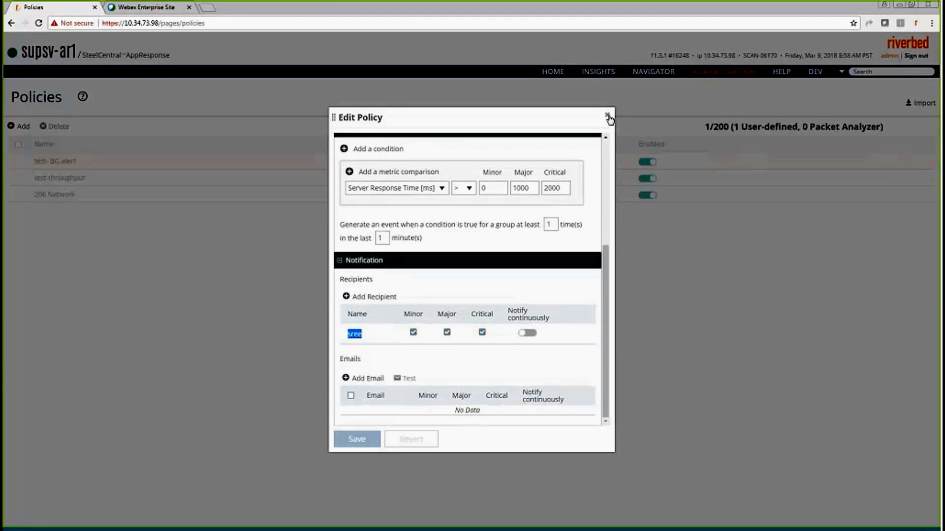
pyautogui.click(608, 118)
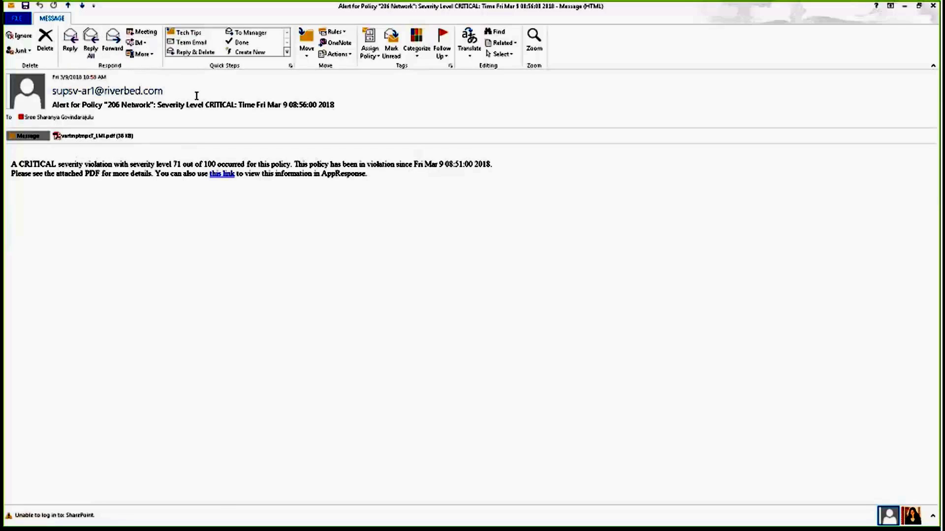
# - Highlight the 206 Network policy name, CRITICAL severity and alert time in the email subject
pyautogui.moveTo(108, 105); pyautogui.dragTo(233, 104)
pyautogui.doubleClick(233, 104)
pyautogui.moveTo(334, 105); pyautogui.dragTo(259, 109)
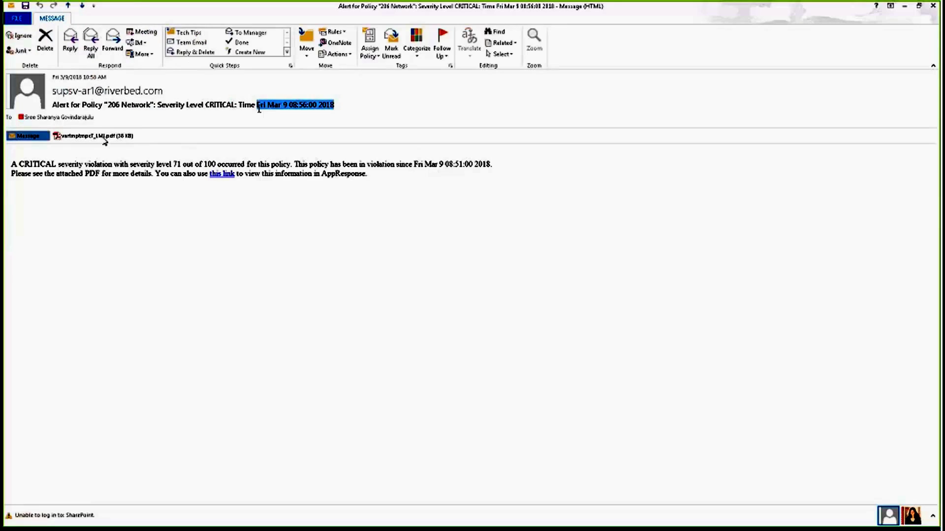
pyautogui.click(259, 110)
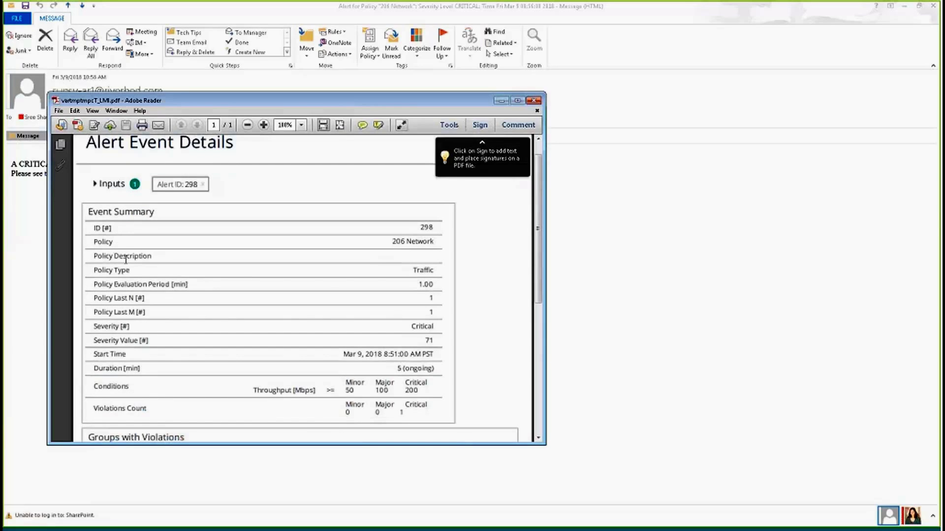
# - Read through the Alert Event Details PDF, noting the evaluation period and ongoing duration, then close it
pyautogui.moveTo(158, 284); pyautogui.dragTo(443, 286)
pyautogui.scroll(-2, 393, 358)
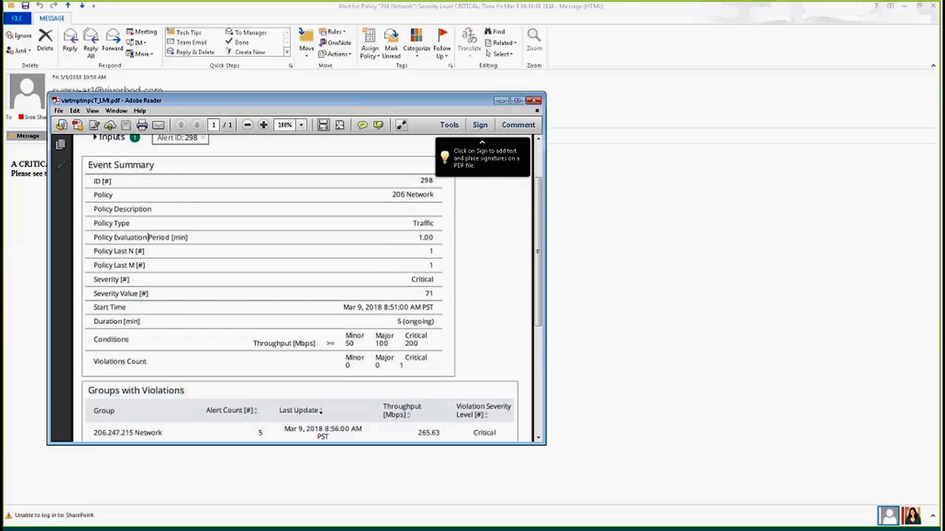
pyautogui.click(405, 322)
pyautogui.scroll(-1, 468, 330)
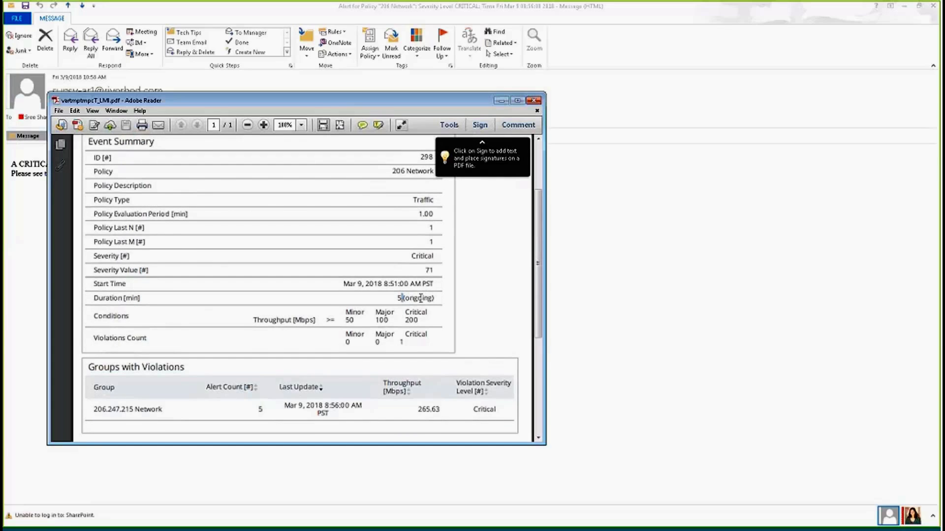
pyautogui.scroll(-2, 421, 298)
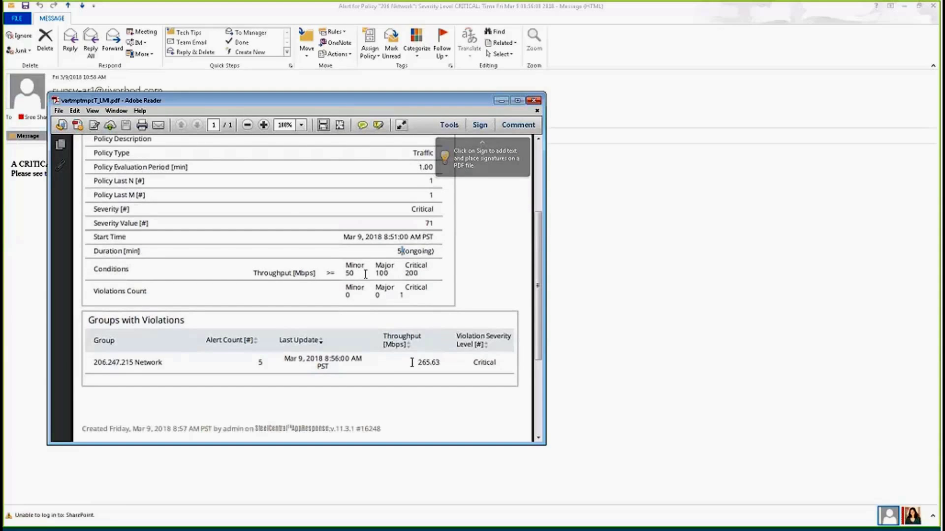
pyautogui.moveTo(412, 363); pyautogui.dragTo(464, 371)
pyautogui.scroll(-6, 543, 388)
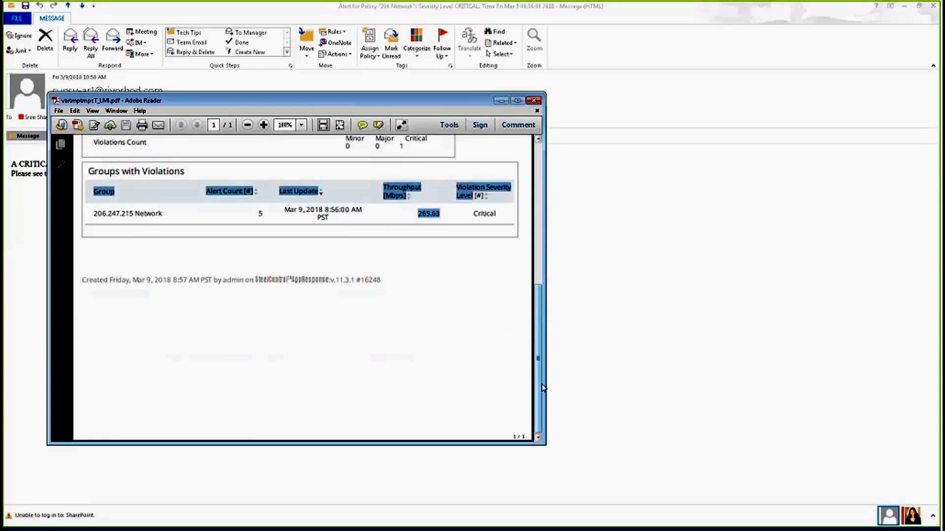
pyautogui.hotkey('alt', 'F4')
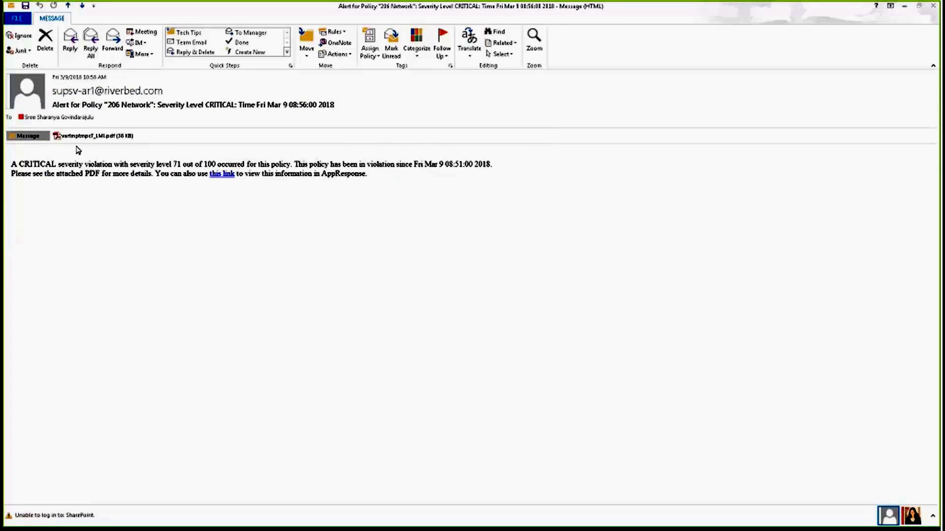
# - Follow the email's alert link, sign in with the account credentials, and maximize Firefox to view alert 298
pyautogui.click(226, 176)
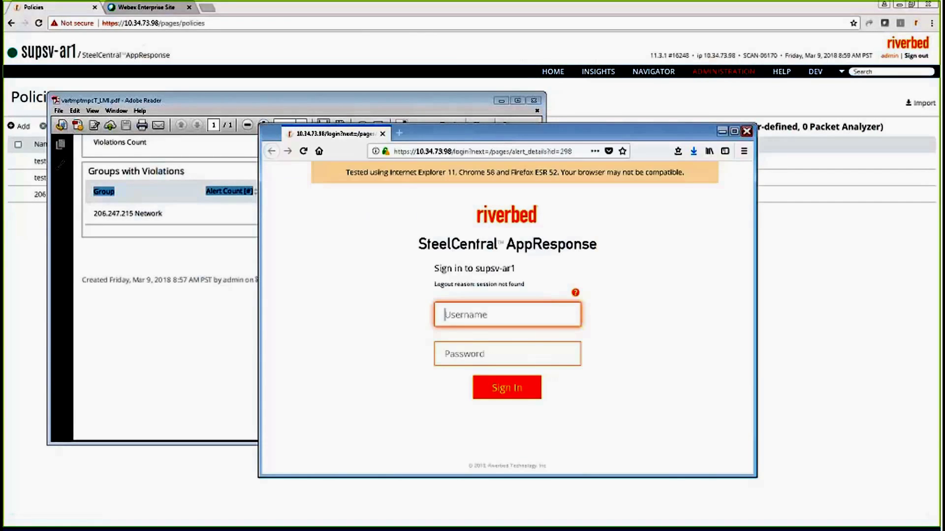
pyautogui.write('admin')
pyautogui.press('Tab')
pyautogui.write('admin')
pyautogui.press('Return')
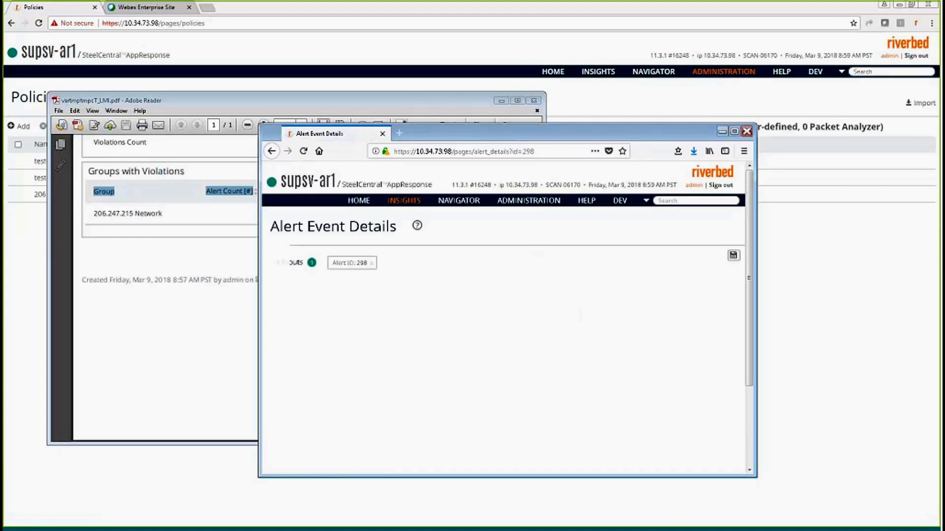
pyautogui.click(734, 132)
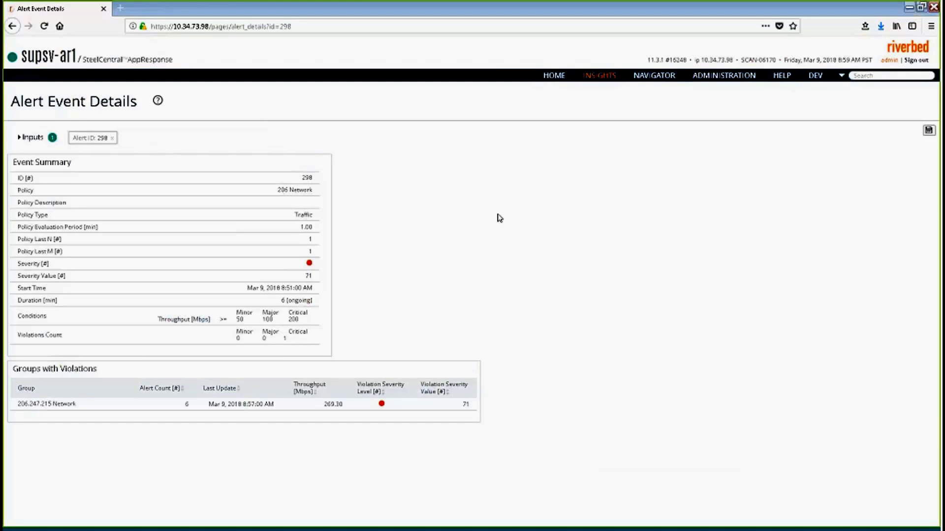
pyautogui.moveTo(726, 82)
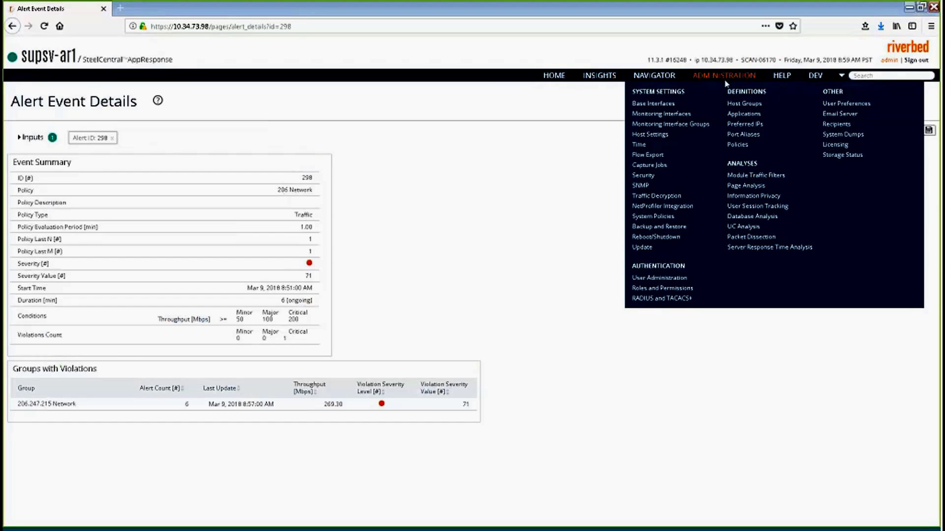